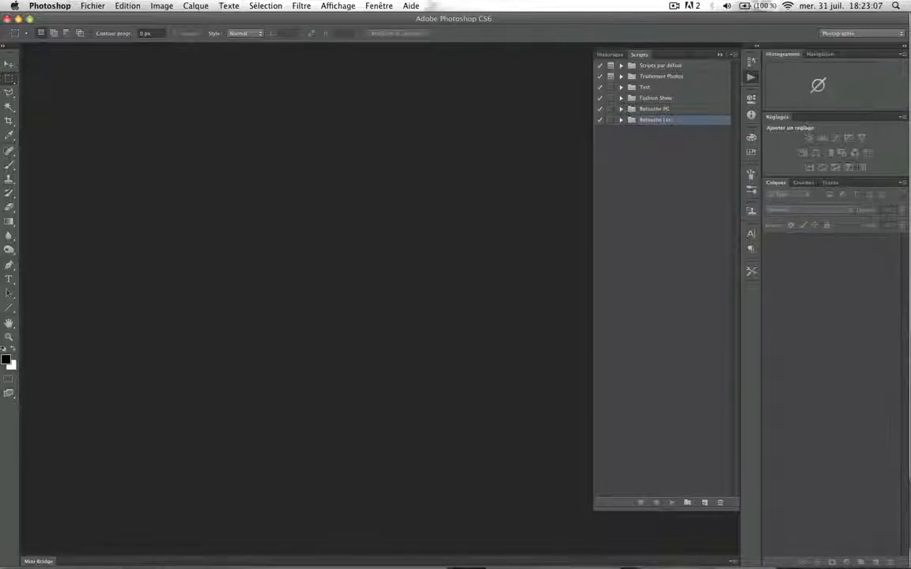
Step: Display the Scripts panel beside the workspace
left_click(751, 77)
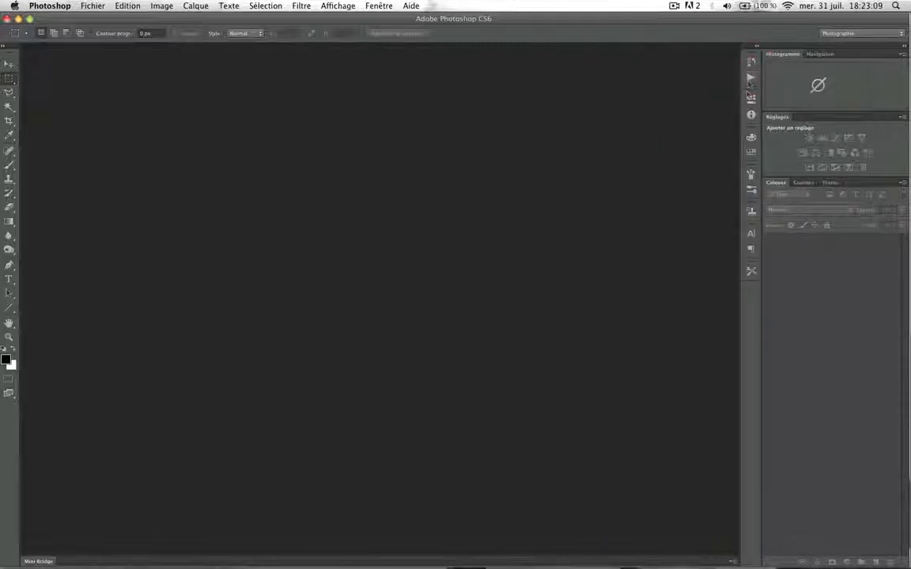
left_click(750, 78)
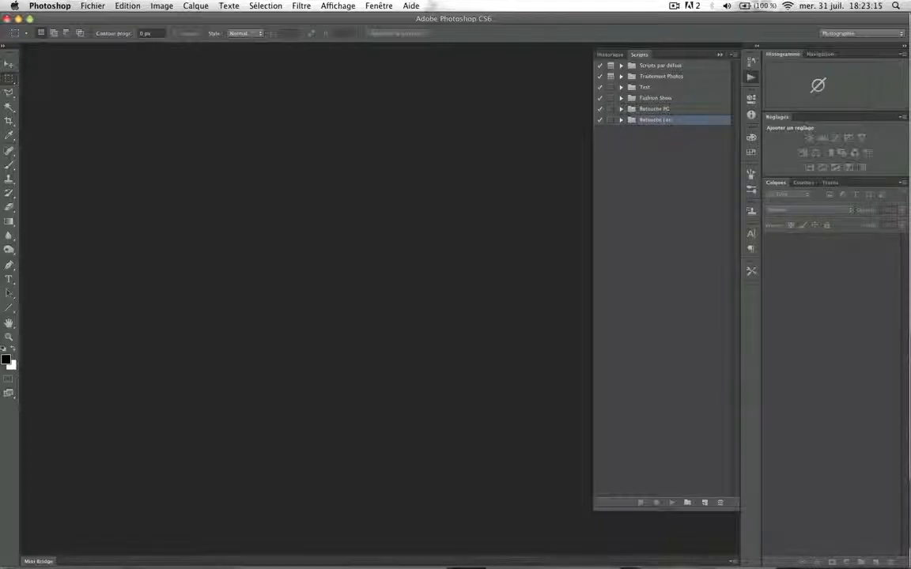
left_click(748, 79)
left_click(380, 6)
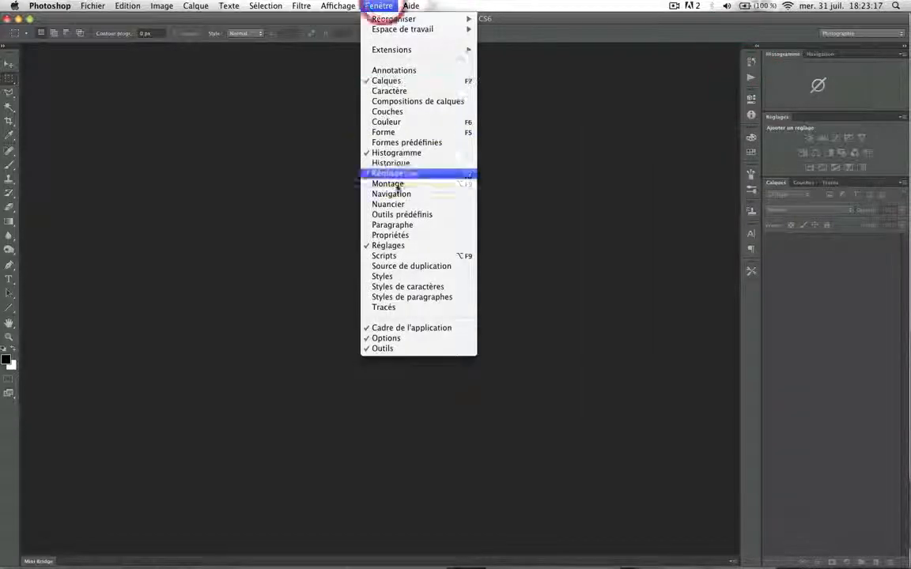
left_click(396, 256)
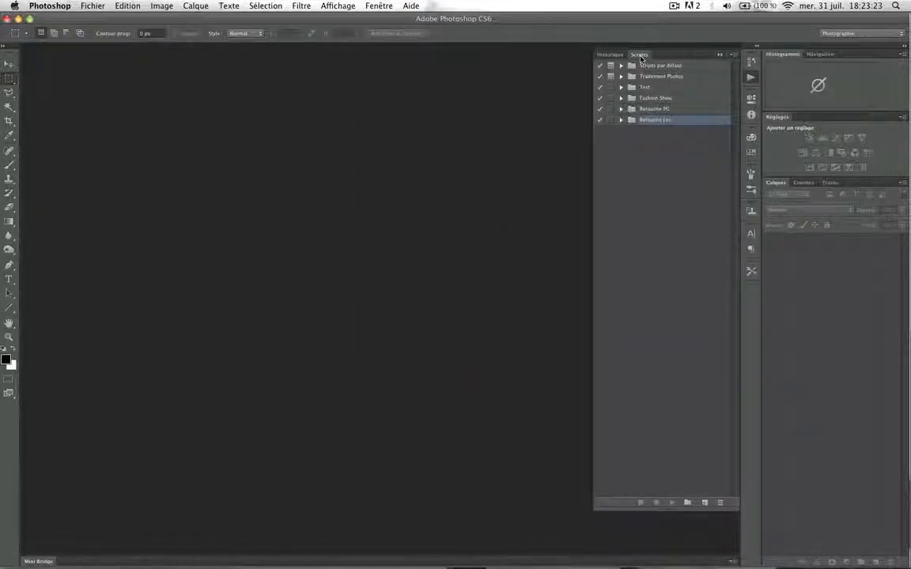
left_click_drag(640, 58, 746, 64)
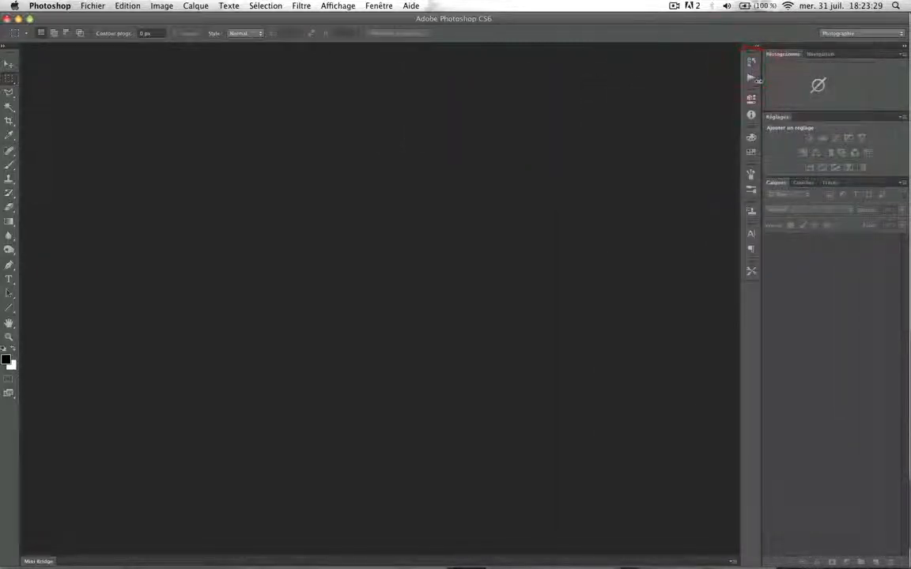
left_click(752, 77)
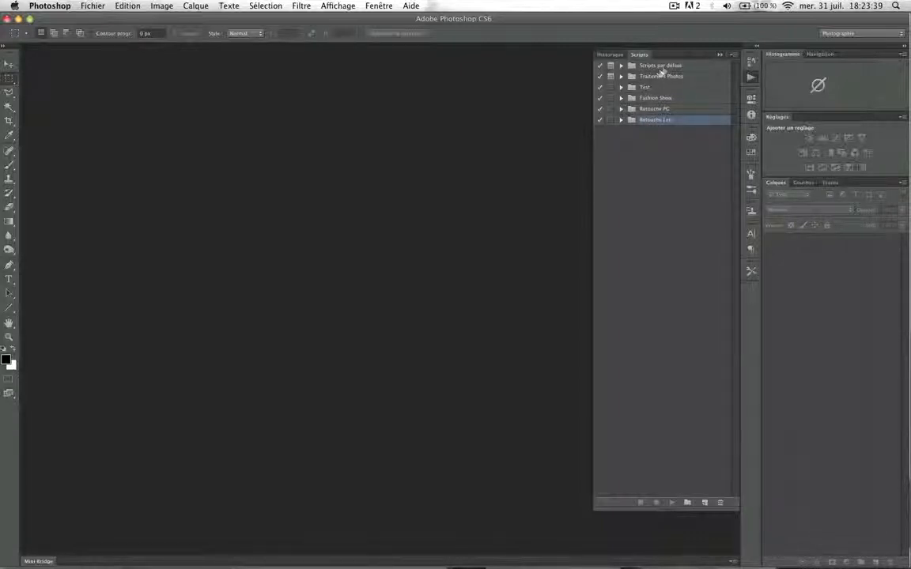
Step: Examine the scripts contained in the Scripts par défaut set and collapse the set again
left_click(621, 66)
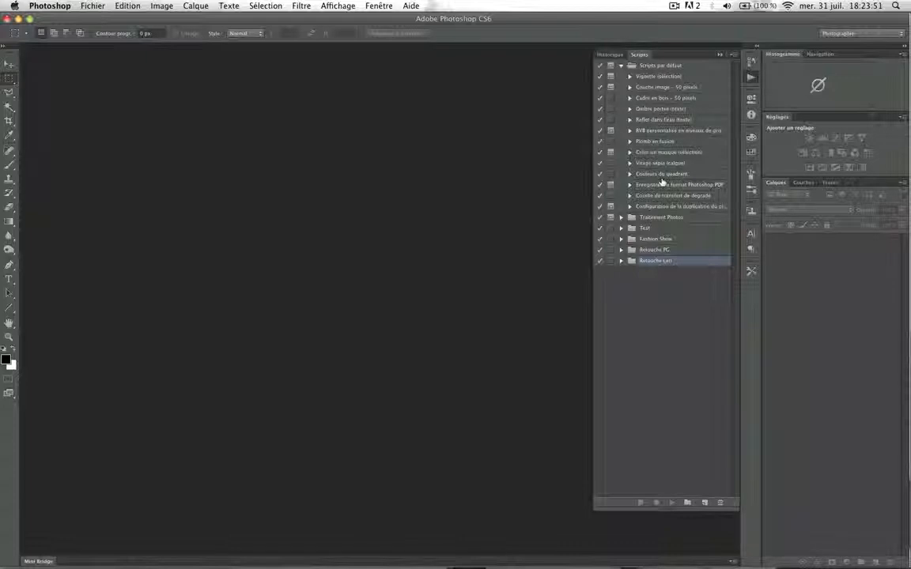
left_click(620, 66)
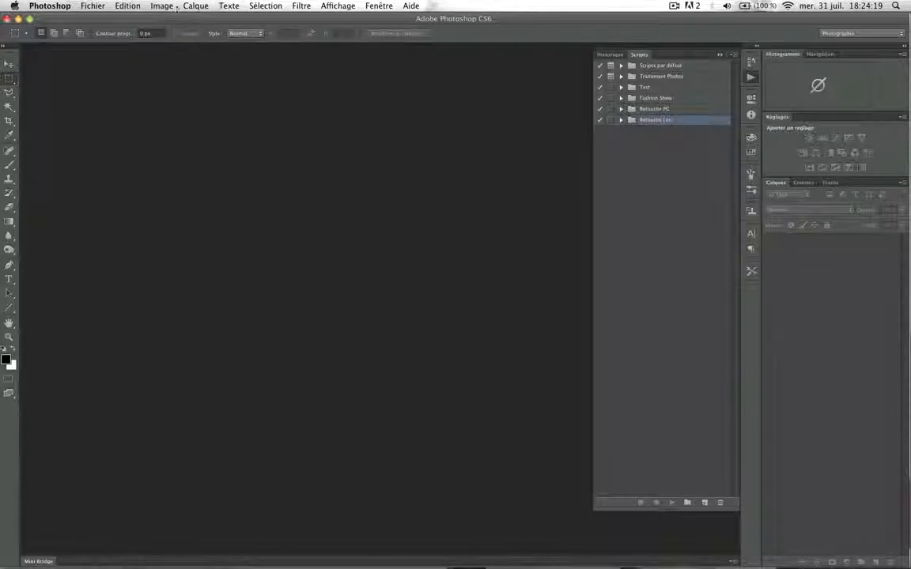
left_click(170, 8)
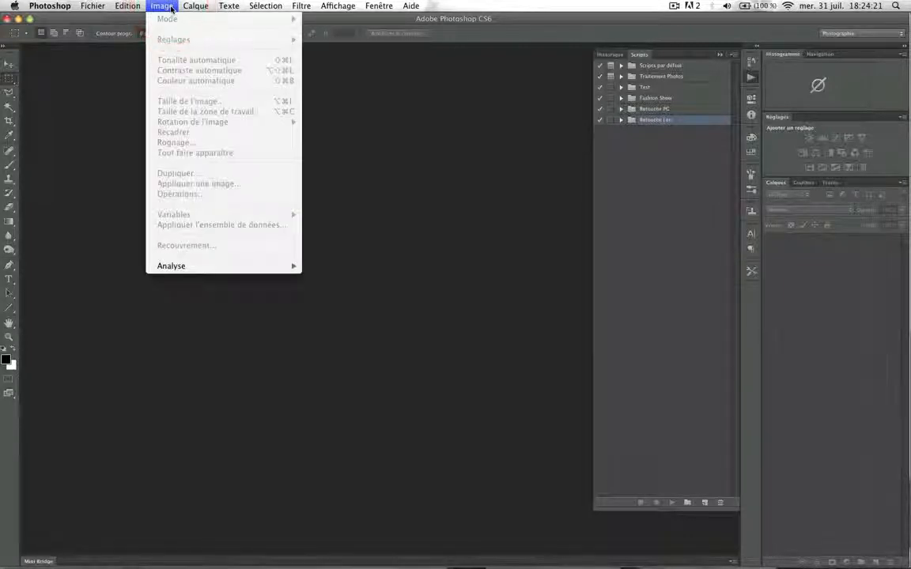
left_click(167, 6)
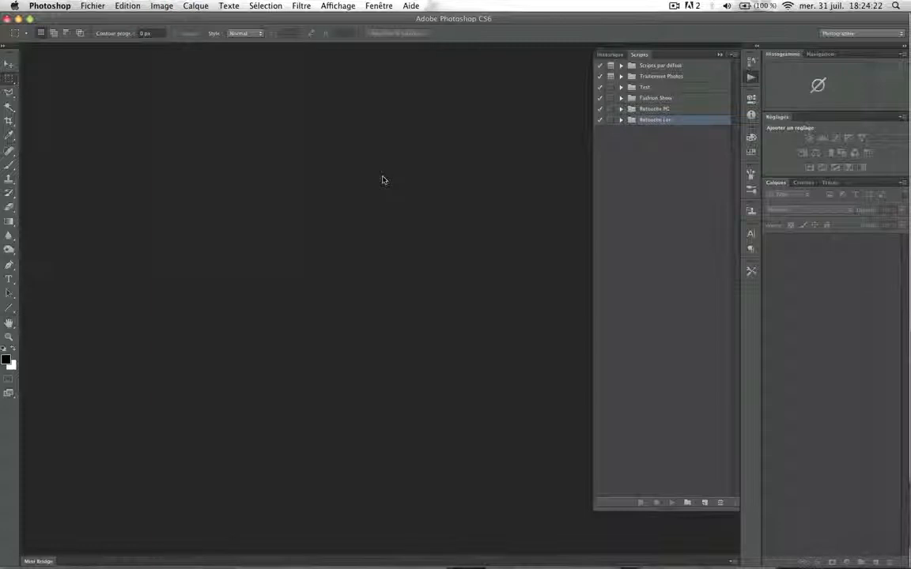
Step: Open the image IMG_4142 copie.jpg from the Photoshop Dossier folder
double_click(384, 177)
scroll(514, 198, "down", 15)
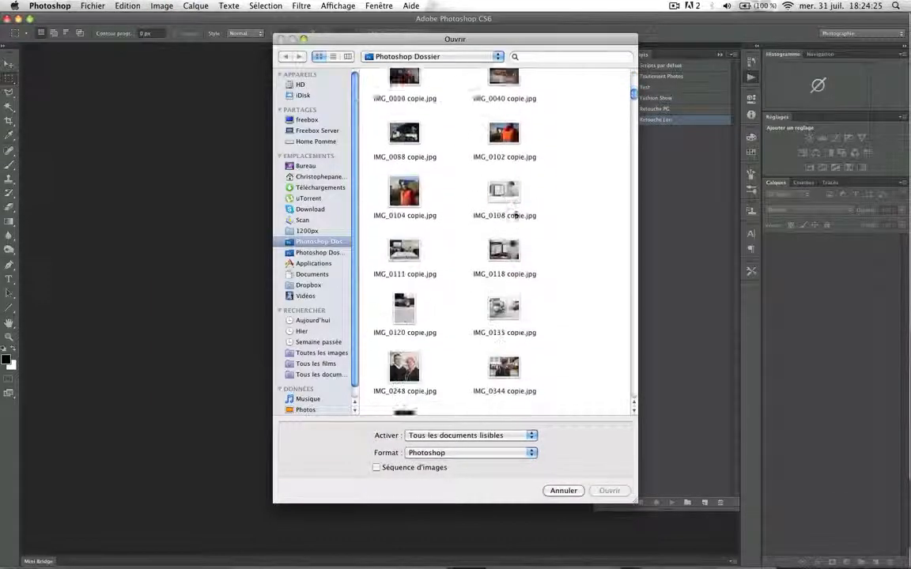
scroll(518, 217, "down", 20)
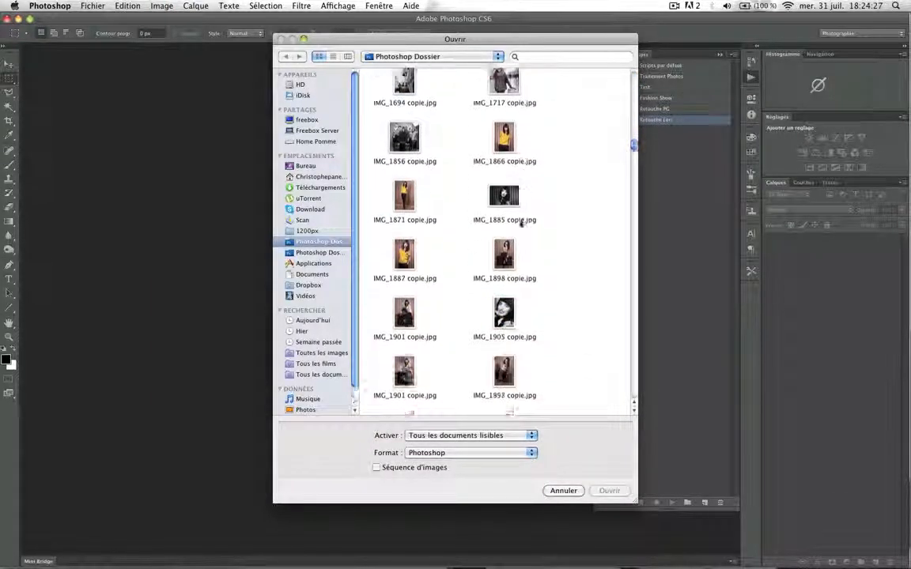
scroll(521, 225, "down", 10)
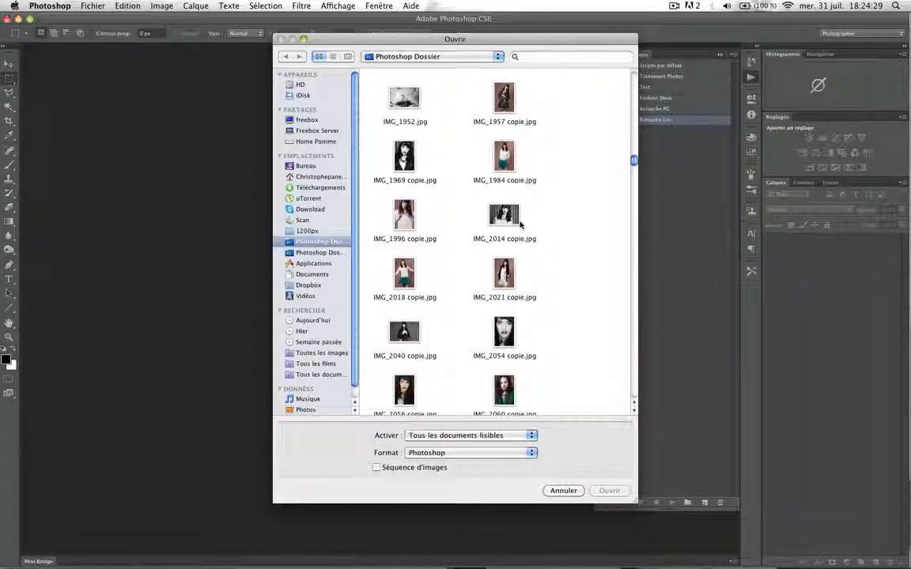
scroll(521, 226, "down", 15)
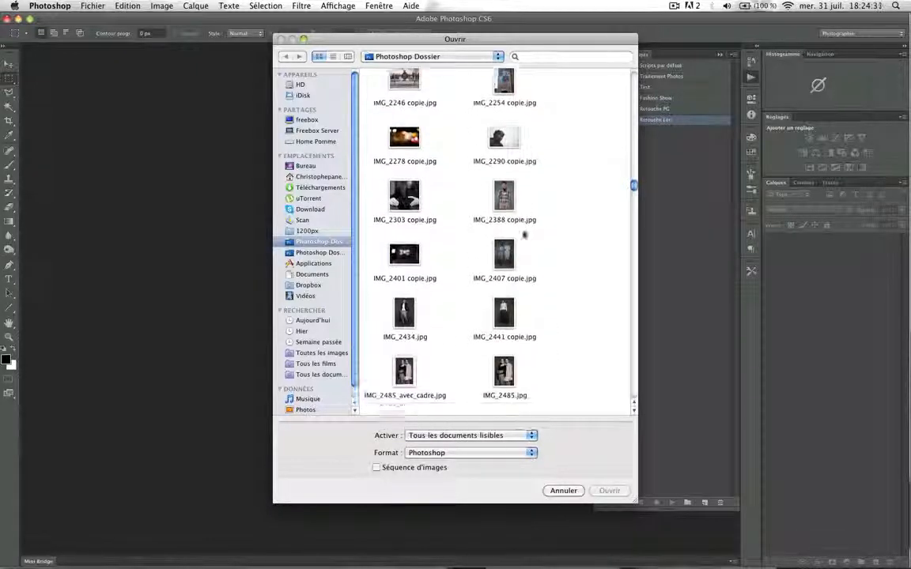
scroll(528, 235, "down", 15)
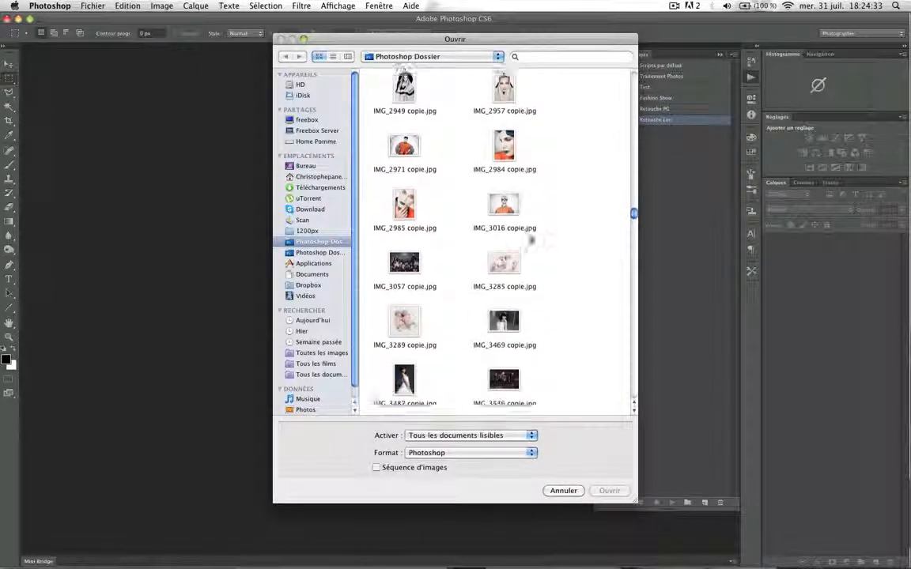
scroll(530, 238, "down", 10)
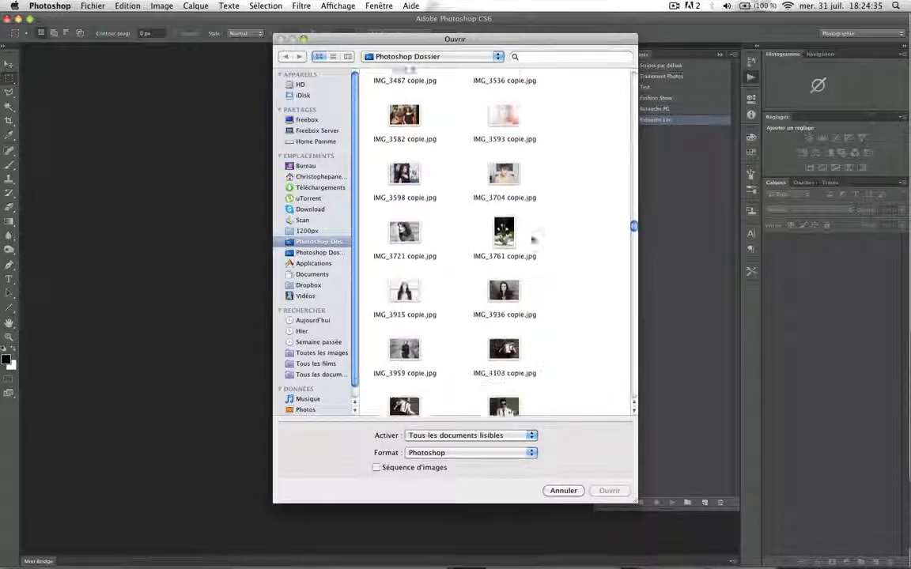
scroll(533, 240, "down", 2)
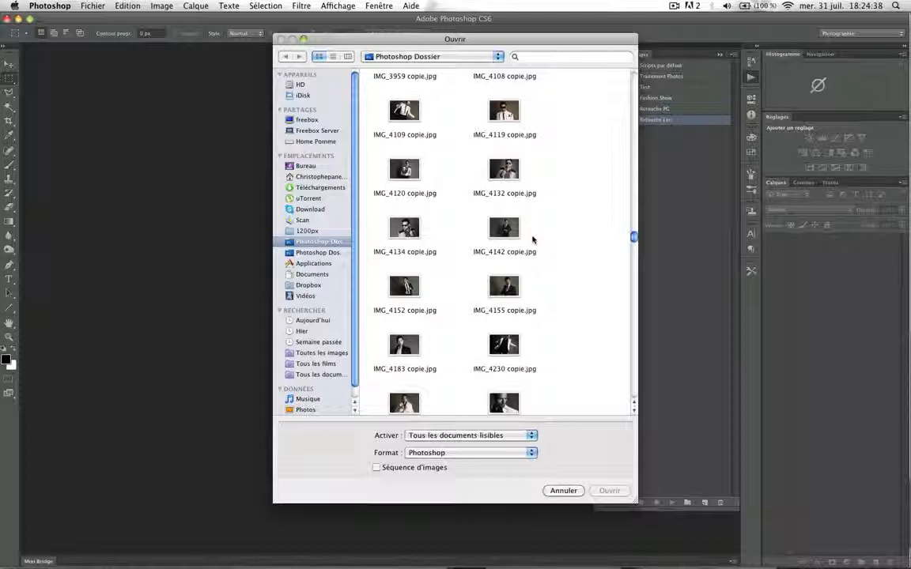
double_click(504, 229)
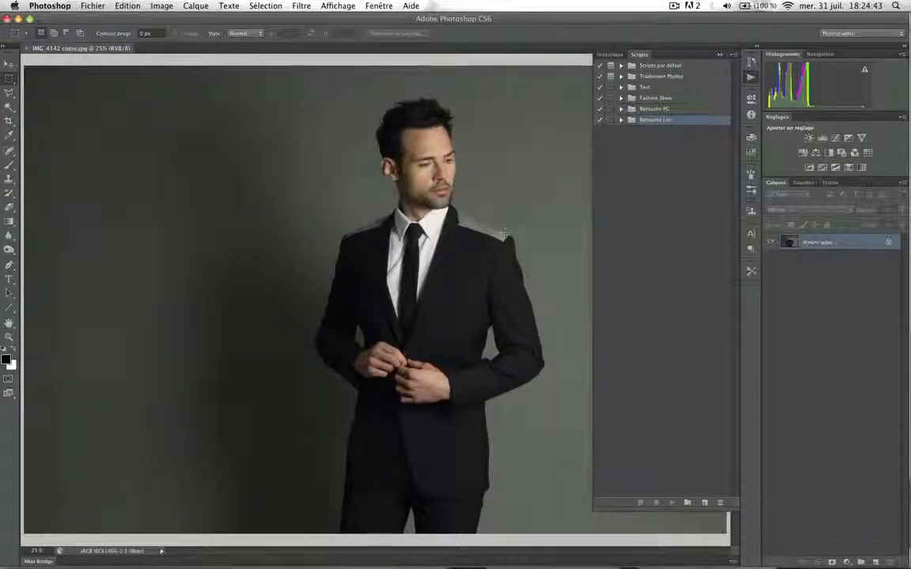
Step: Rotate the whole image 90° counterclockwise and save the file
key("super+minus")
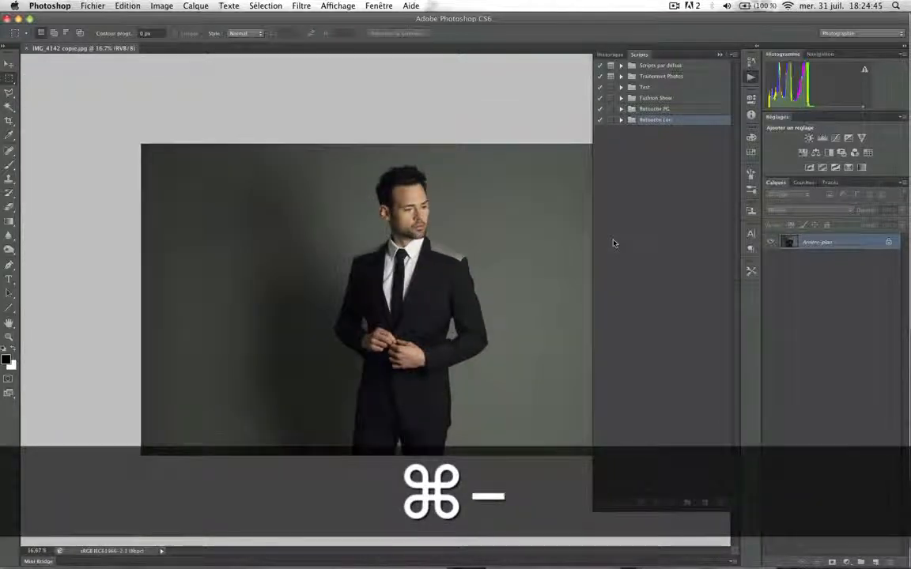
left_click(166, 7)
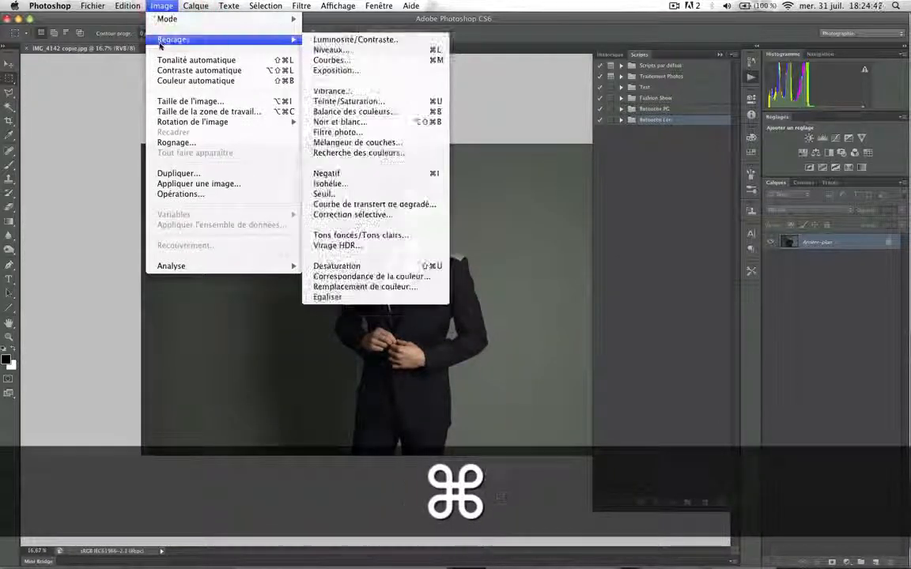
mouse_move(209, 126)
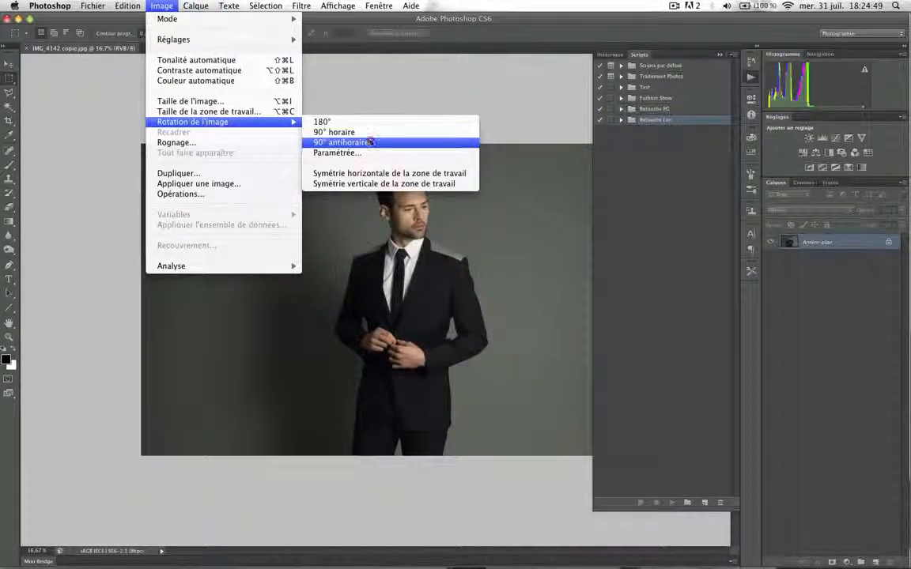
left_click(341, 142)
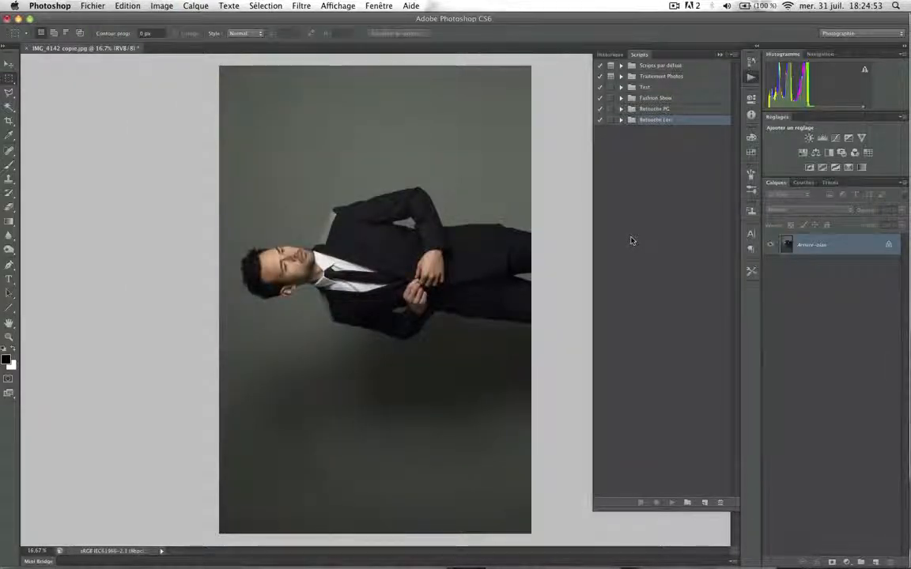
key("super+s")
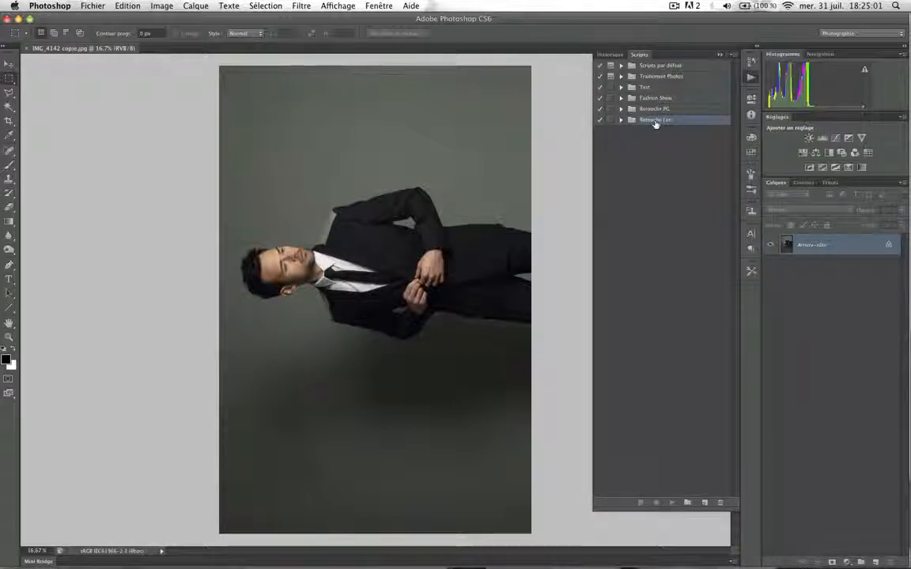
left_click(158, 6)
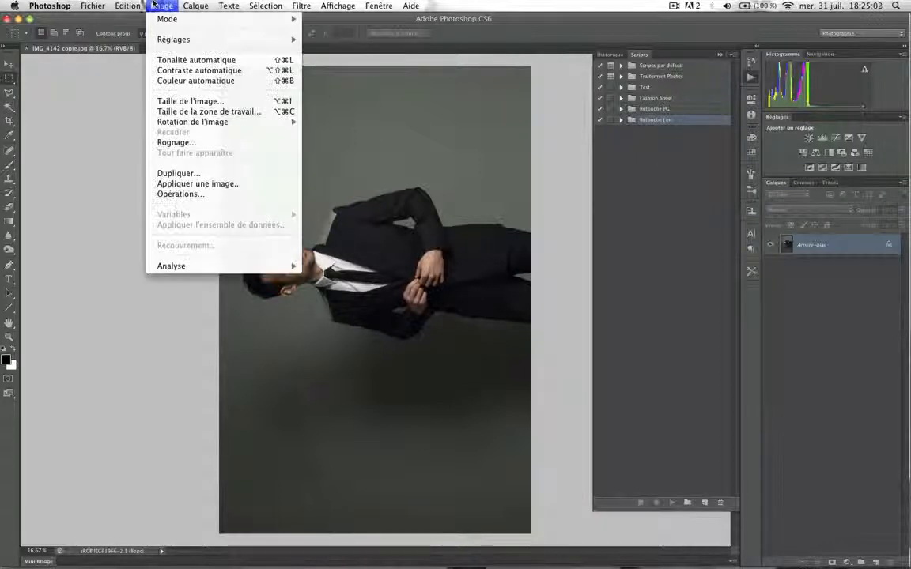
mouse_move(193, 122)
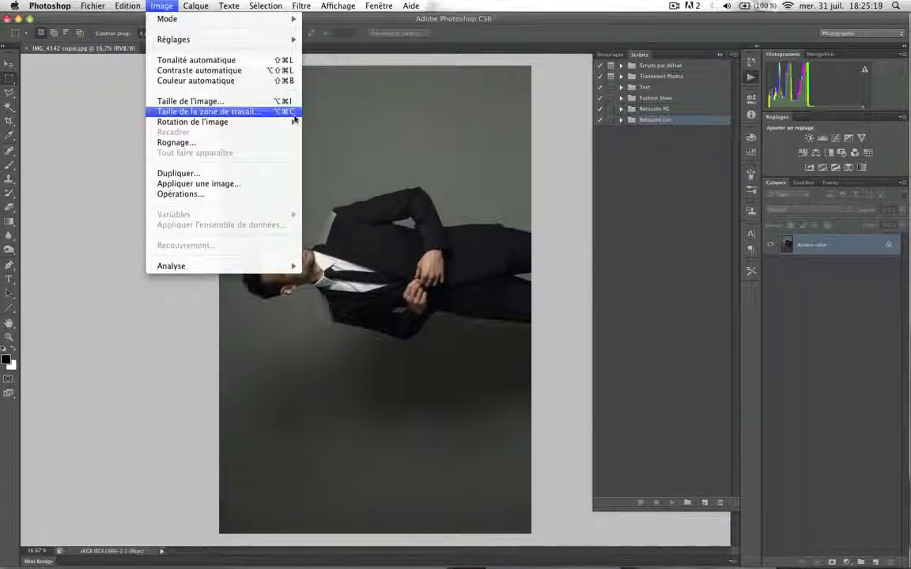
mouse_move(265, 121)
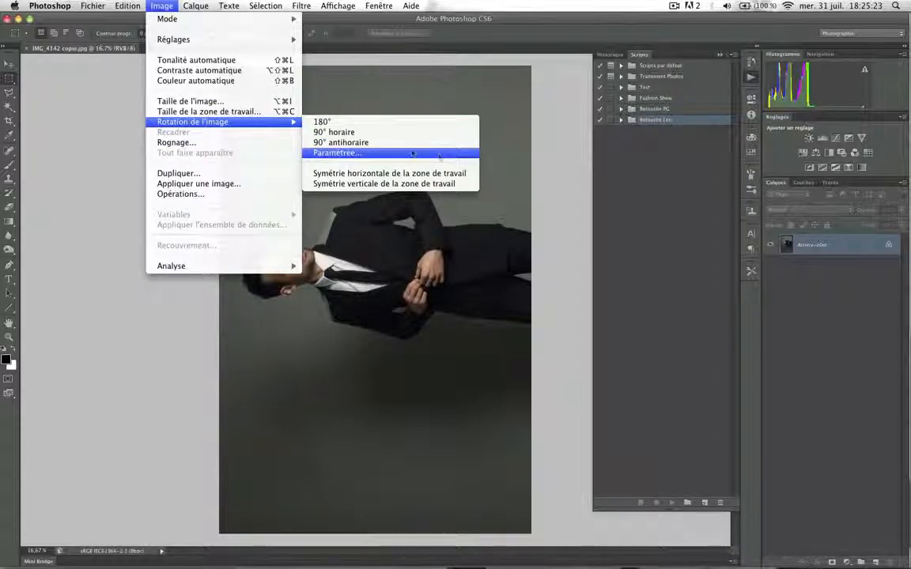
left_click(161, 6)
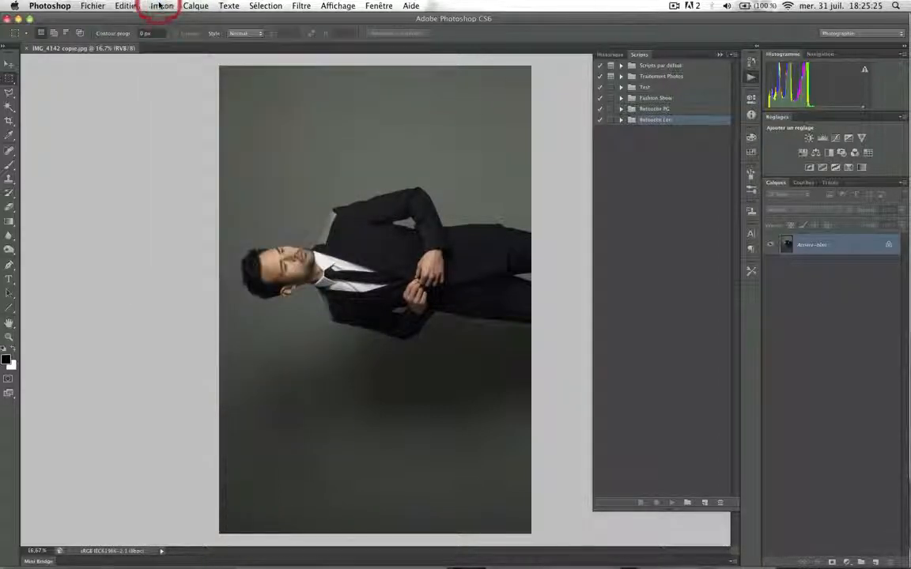
left_click(161, 6)
mouse_move(224, 122)
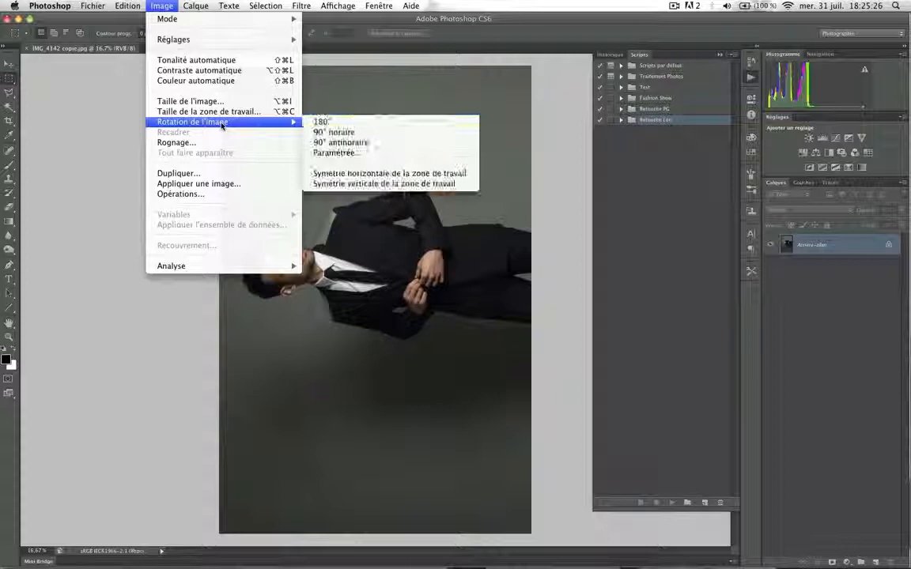
left_click(379, 131)
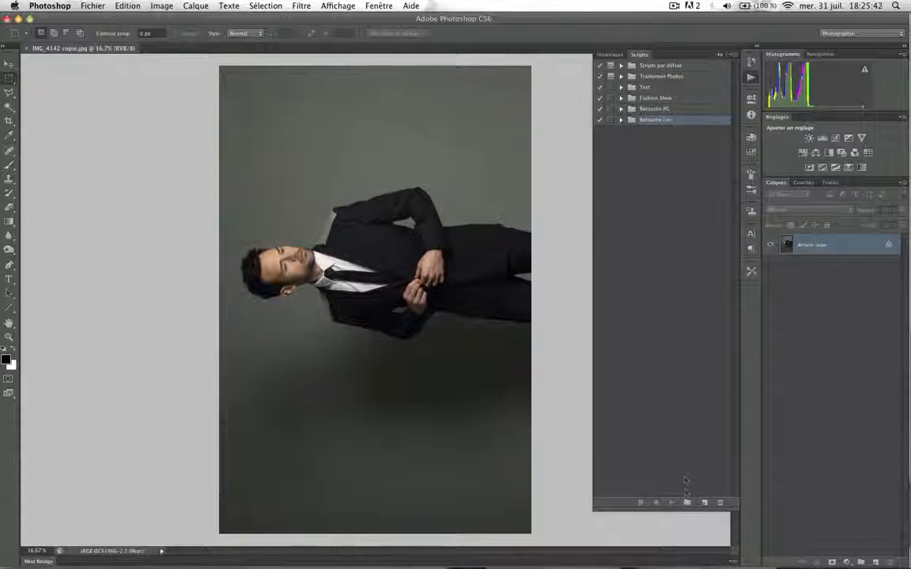
Step: Create a new script set named Tuto
left_click(687, 502)
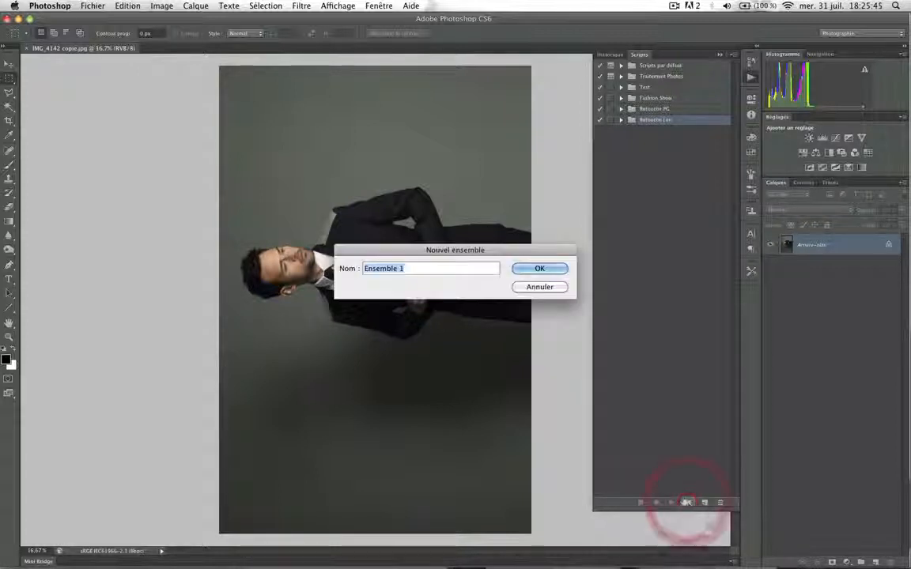
type("T")
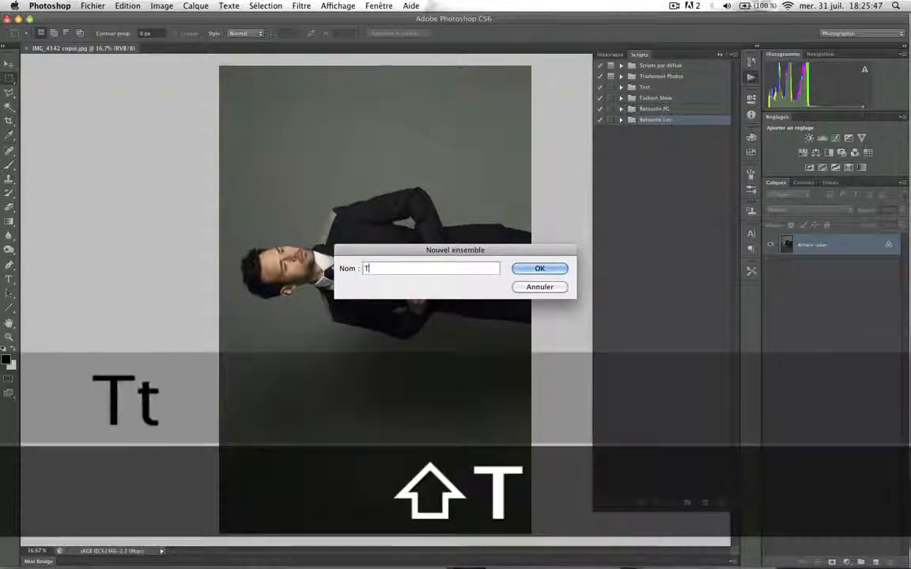
type("uto")
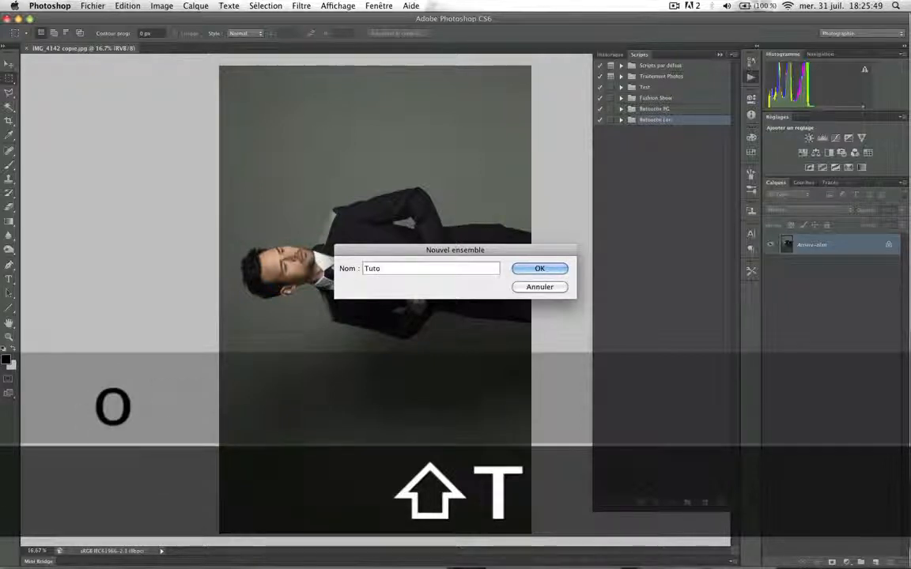
key("Return")
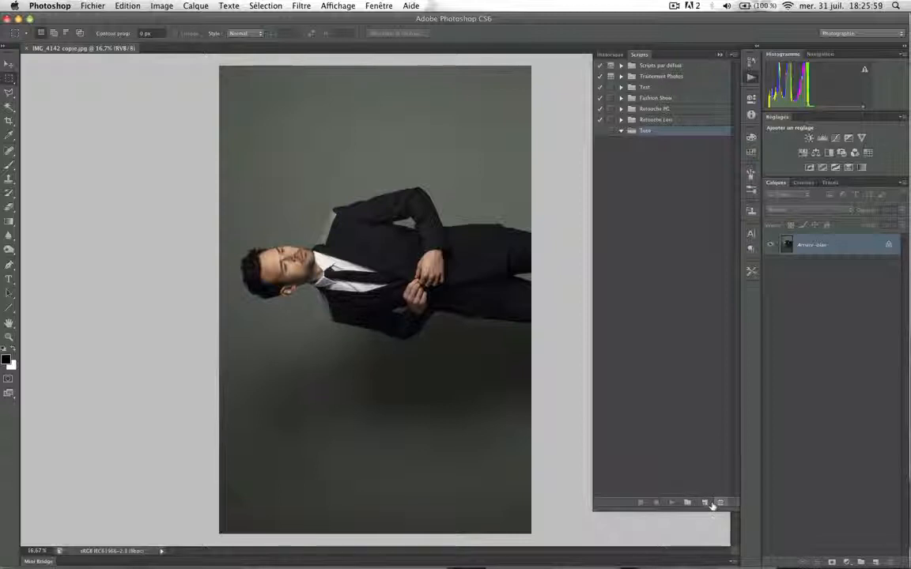
Step: Create a new script named Rotation Droite in the Tuto set and start recording it
left_click(704, 504)
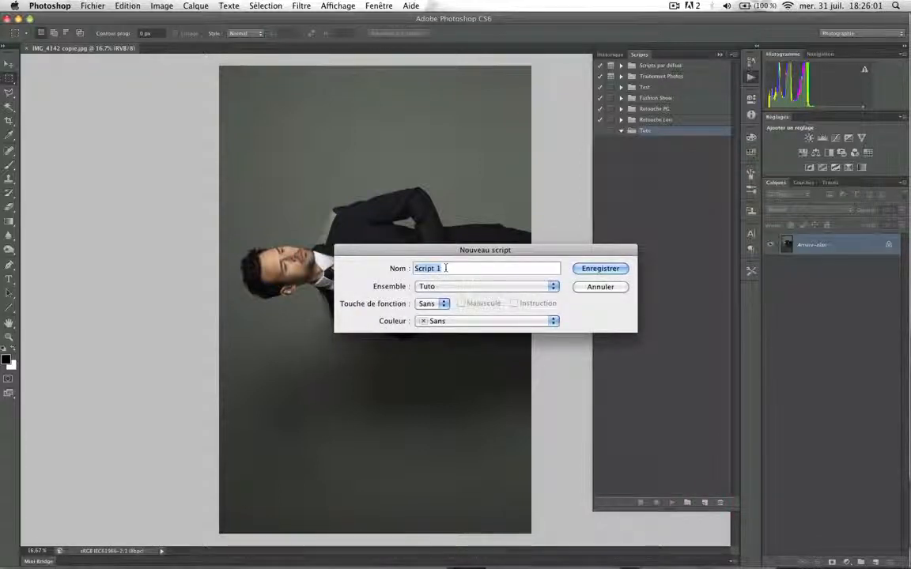
type("Rot")
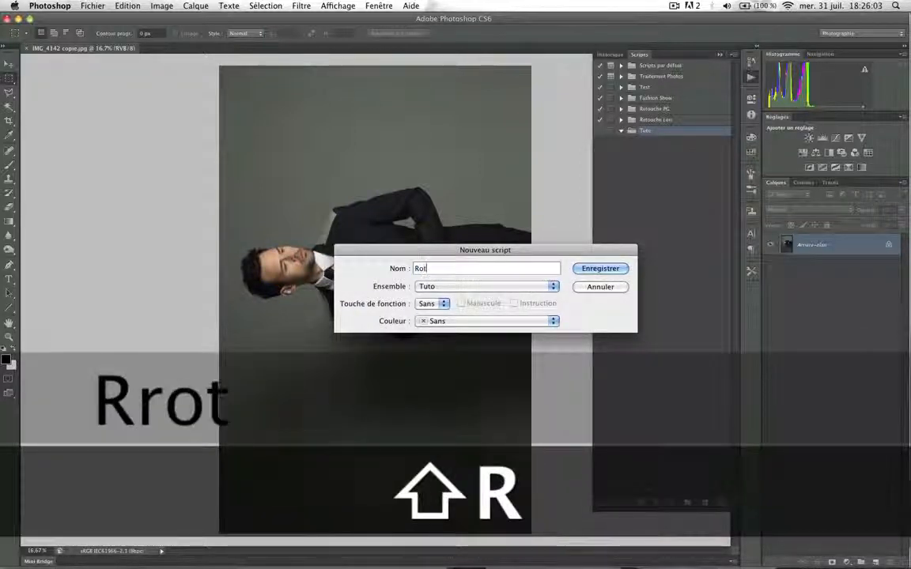
type("ation ")
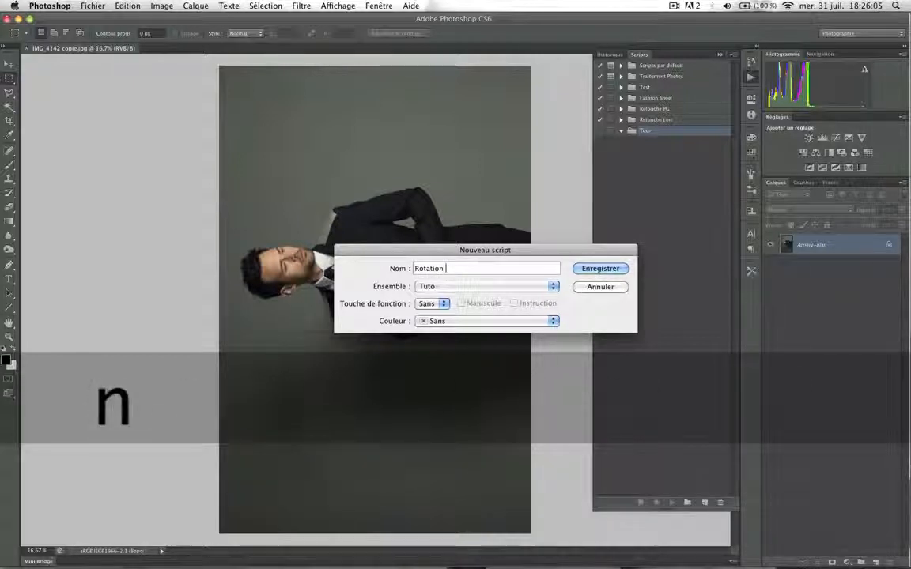
type("Droit")
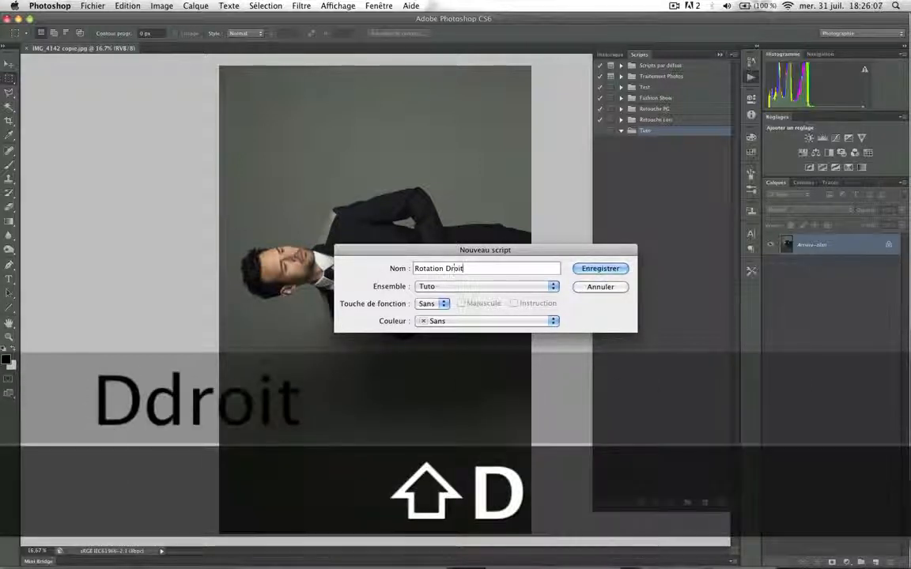
type("e")
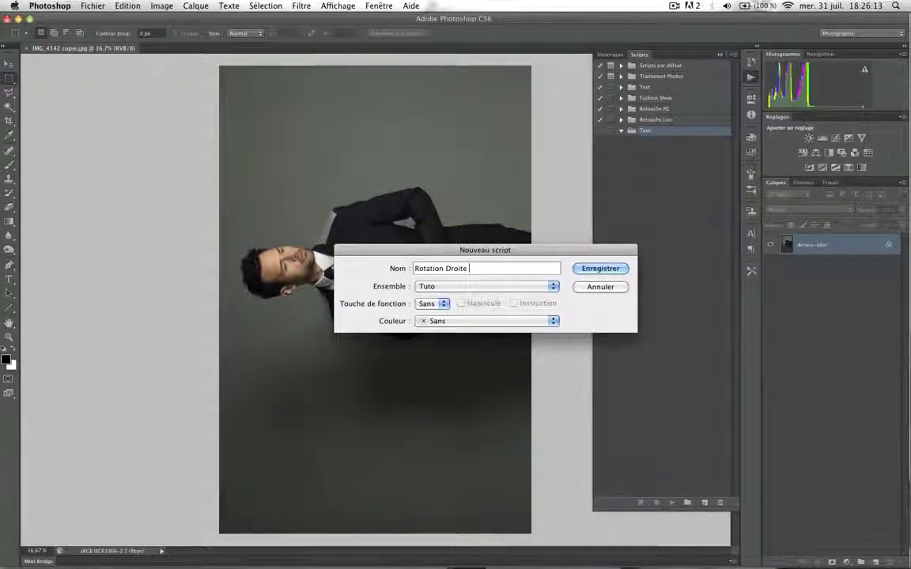
key("Return")
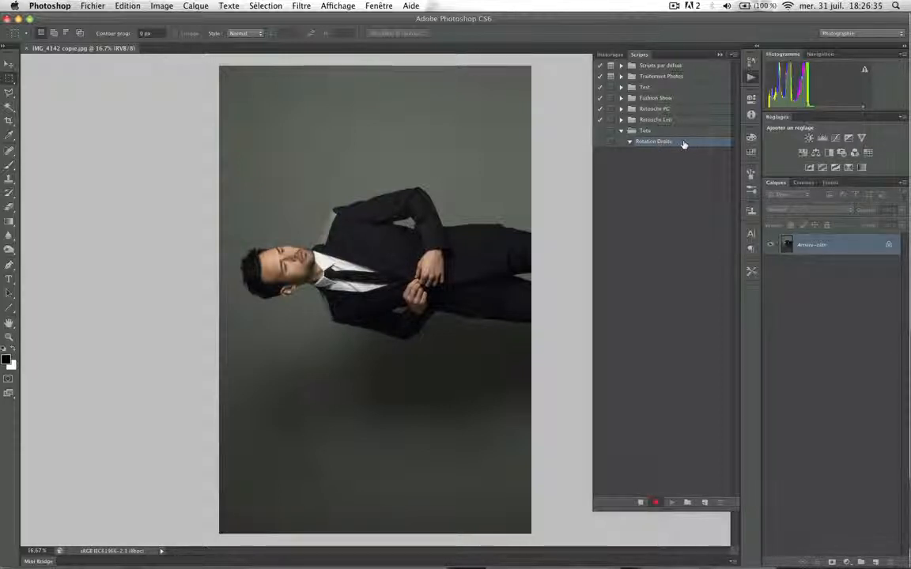
Step: Open the options of the Rotation Droite script and assign F13 as its function key
double_click(684, 143)
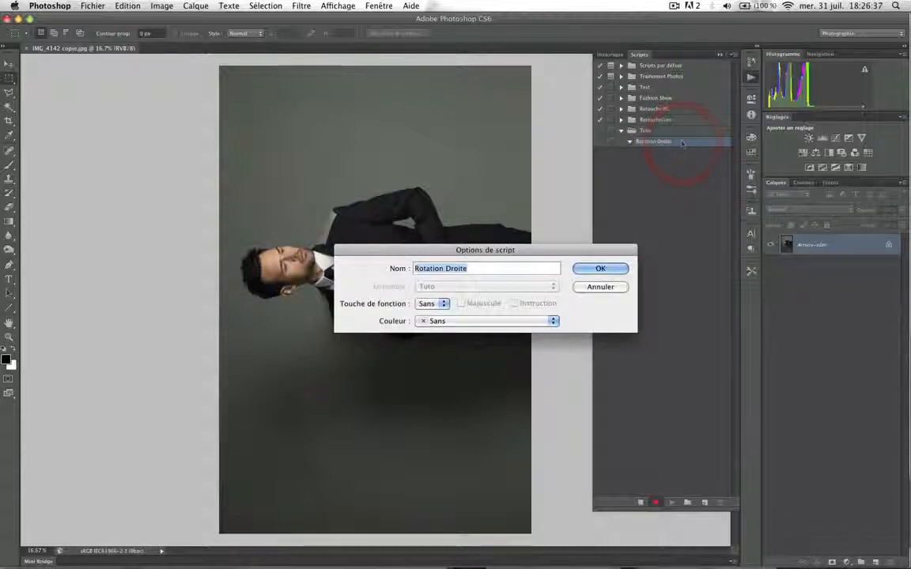
left_click_drag(526, 249, 502, 244)
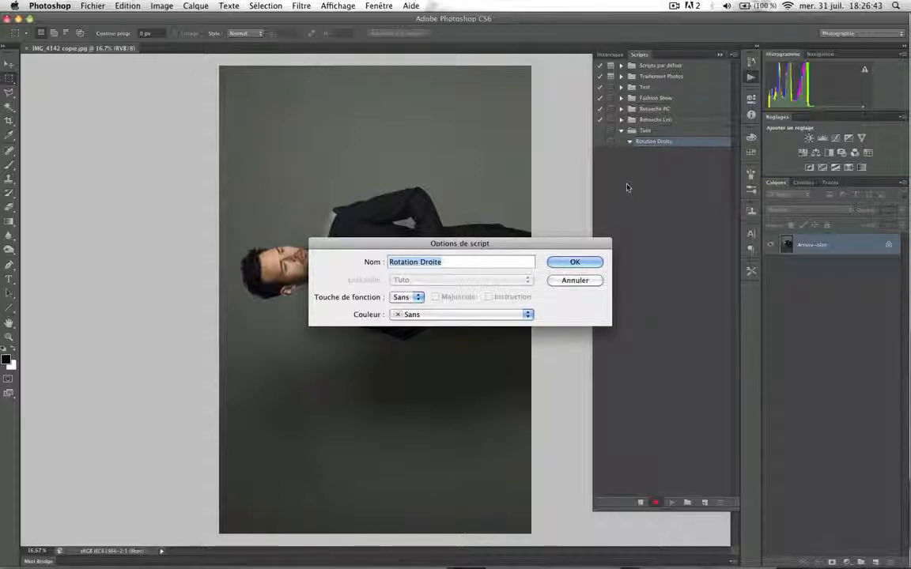
left_click(433, 264)
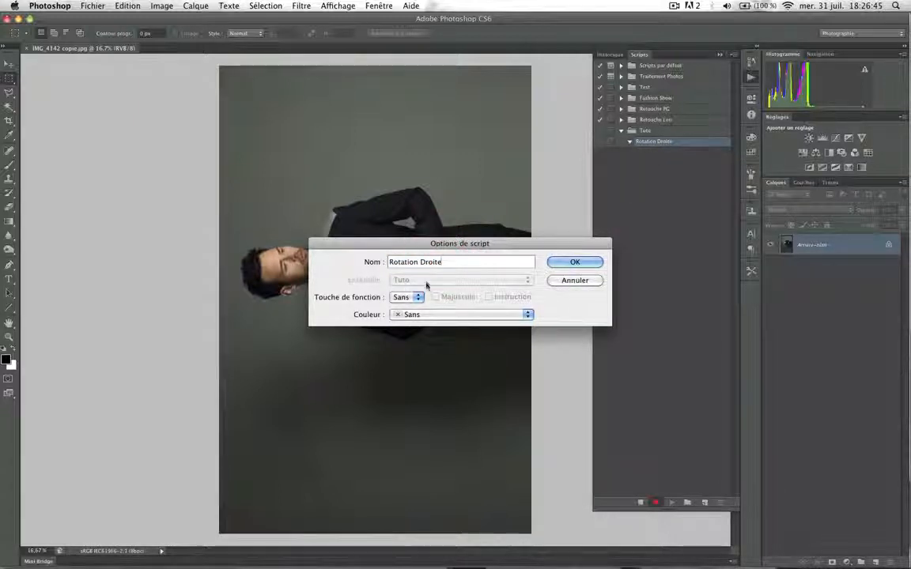
left_click(421, 302)
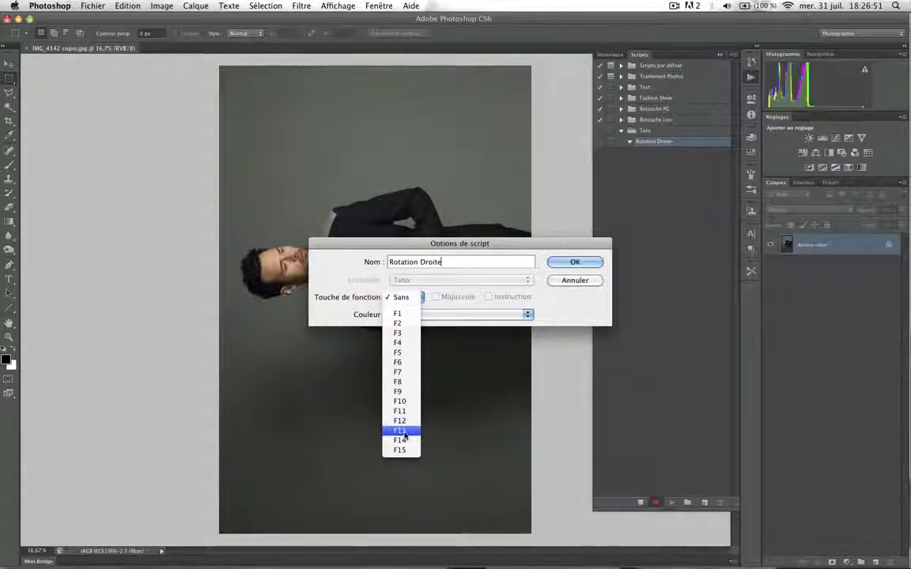
left_click(404, 431)
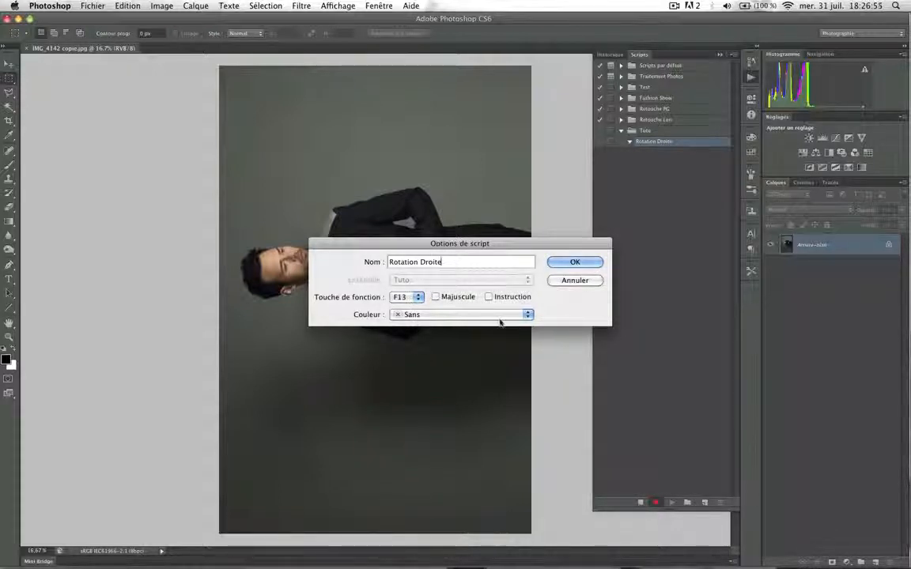
Step: Check the option for using F1, F2 and so on as standard function keys in the system's Clavier preferences, and close them
left_click(407, 299)
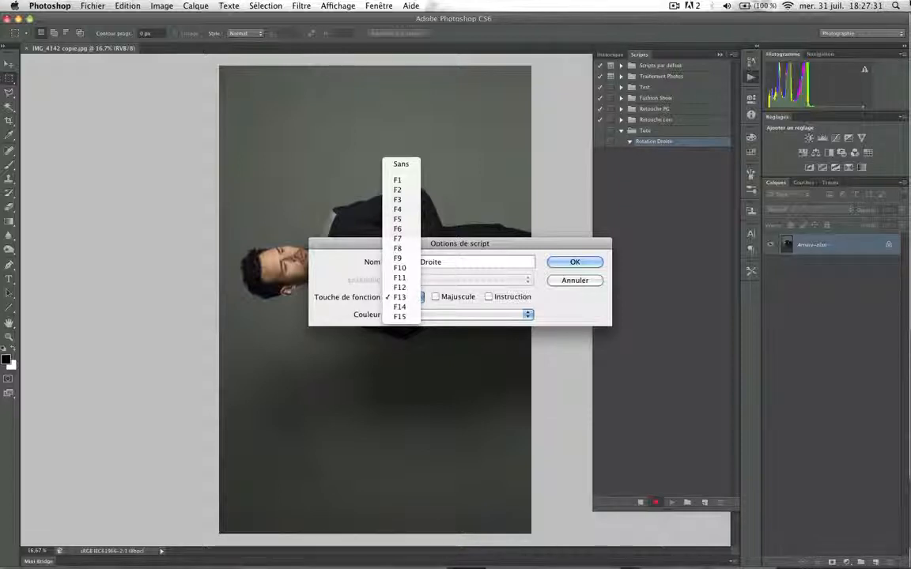
left_click(897, 7)
type("Clavi")
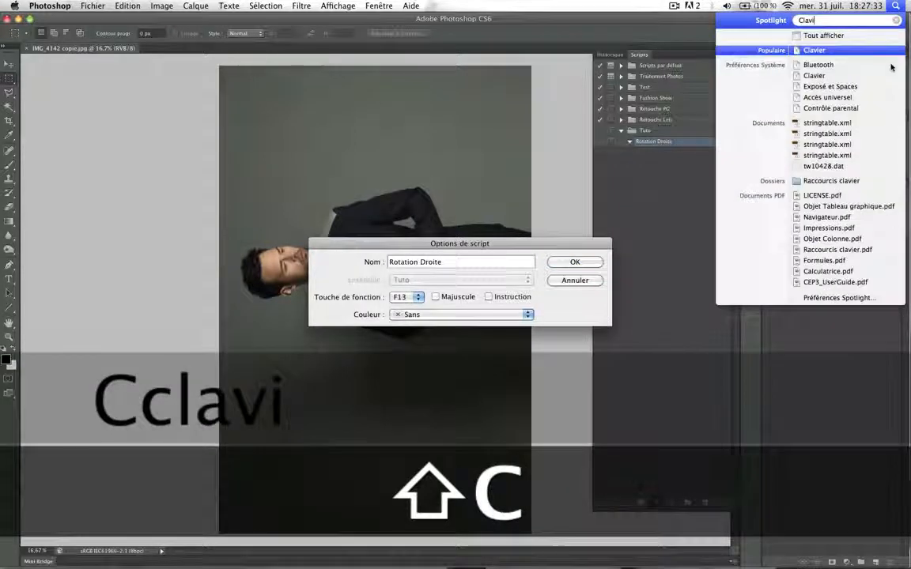
key("Return")
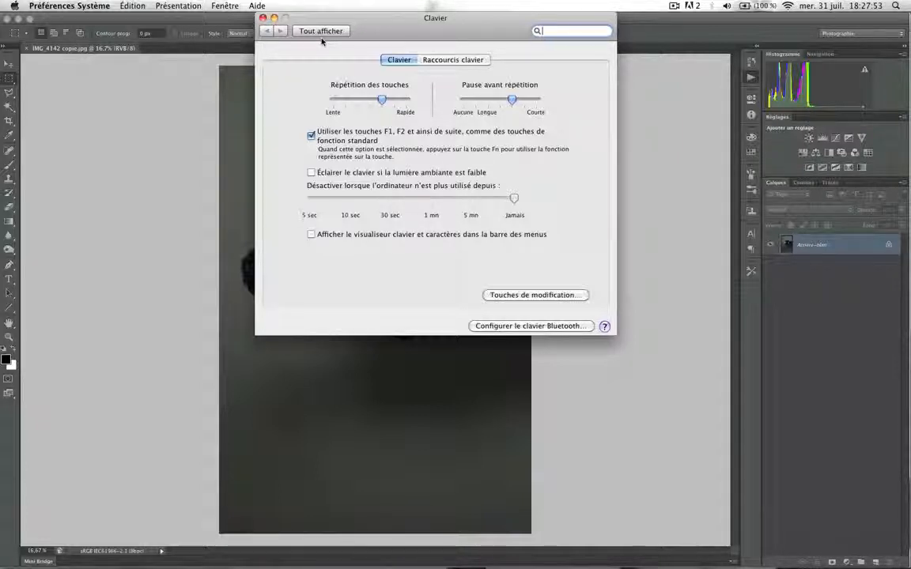
left_click(262, 18)
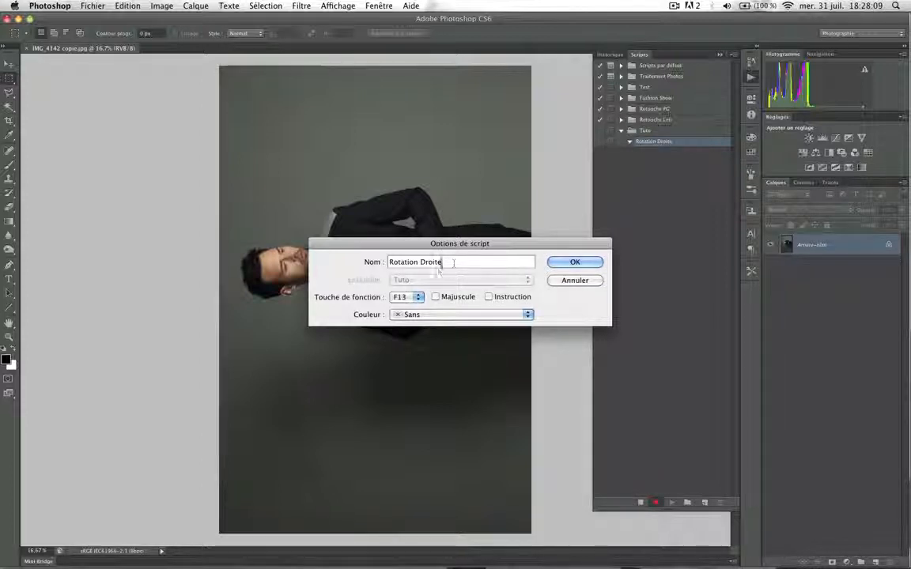
Step: Set the Rotation Droite script's colour to Violet and confirm the script options
left_click(395, 315)
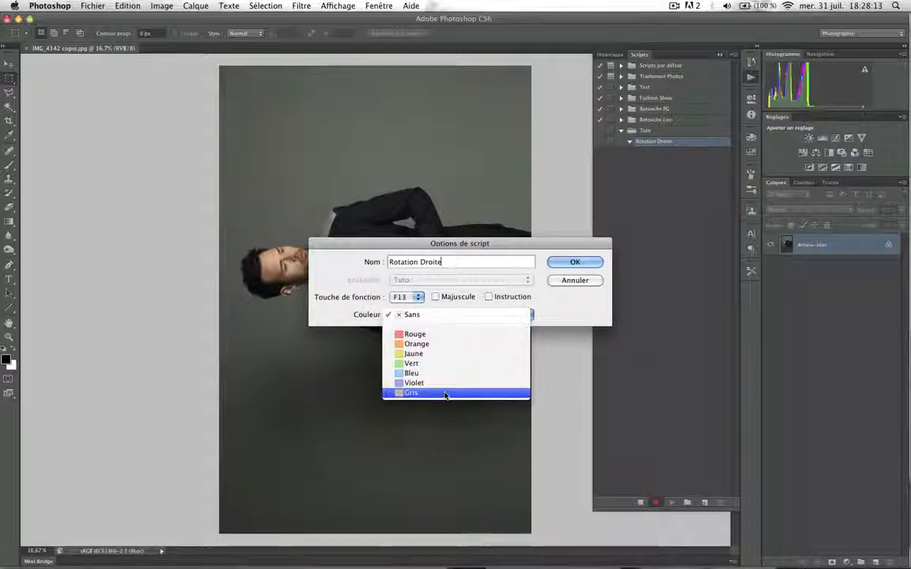
left_click(439, 383)
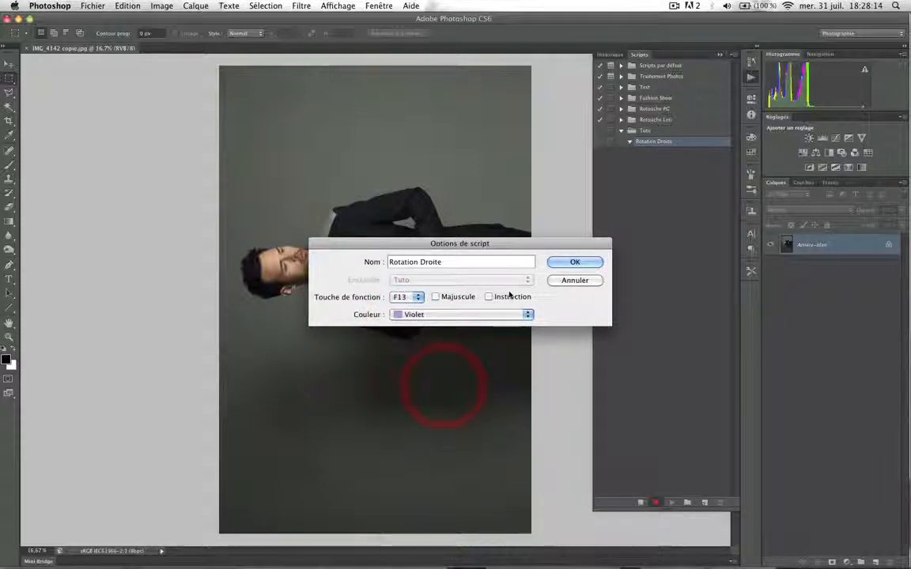
left_click(572, 263)
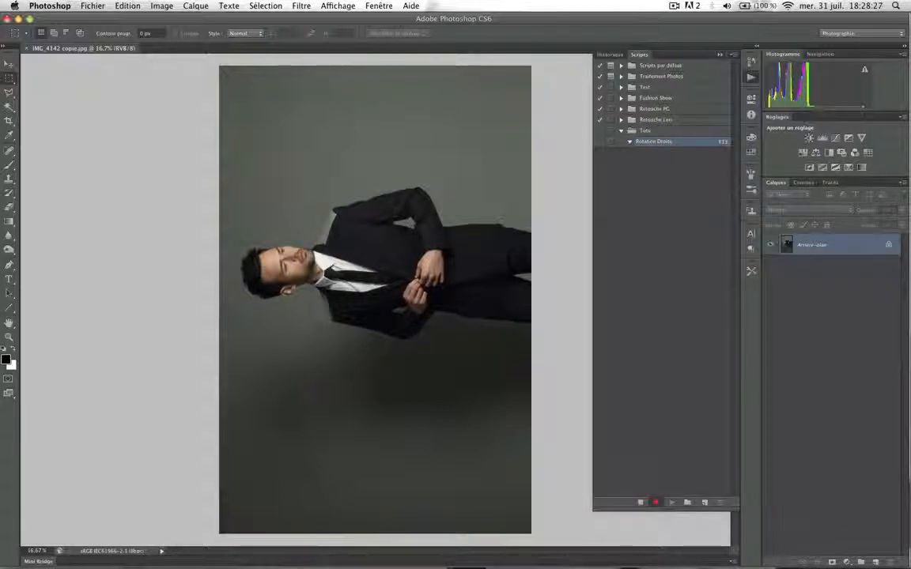
Step: Record a 90° clockwise rotation of the whole image in the Rotation Droite script
left_click(631, 144)
left_click(631, 144)
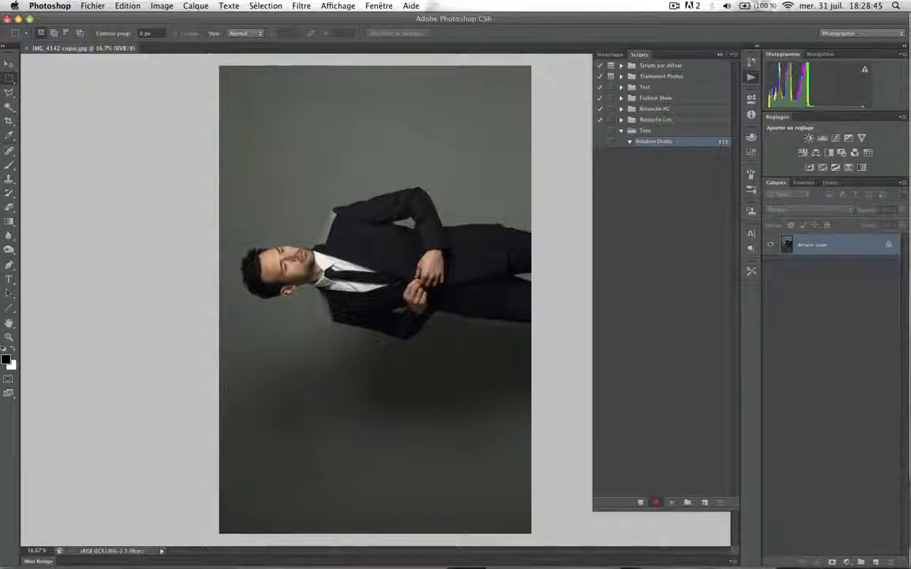
left_click(156, 7)
mouse_move(179, 44)
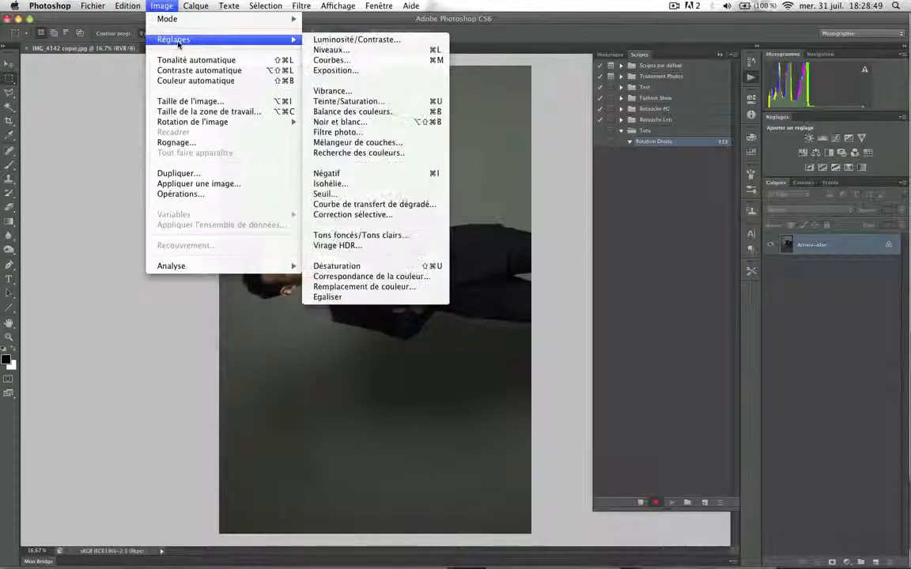
mouse_move(207, 123)
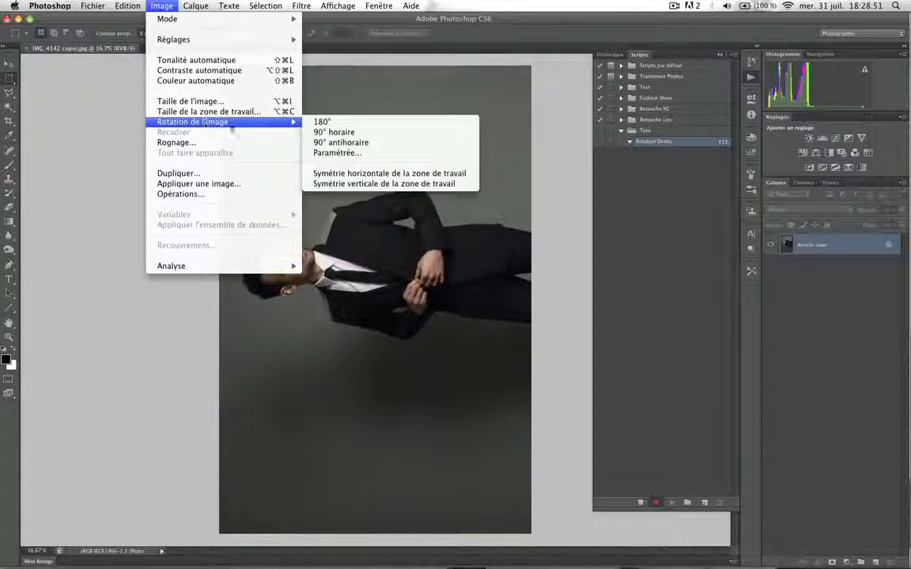
left_click(370, 133)
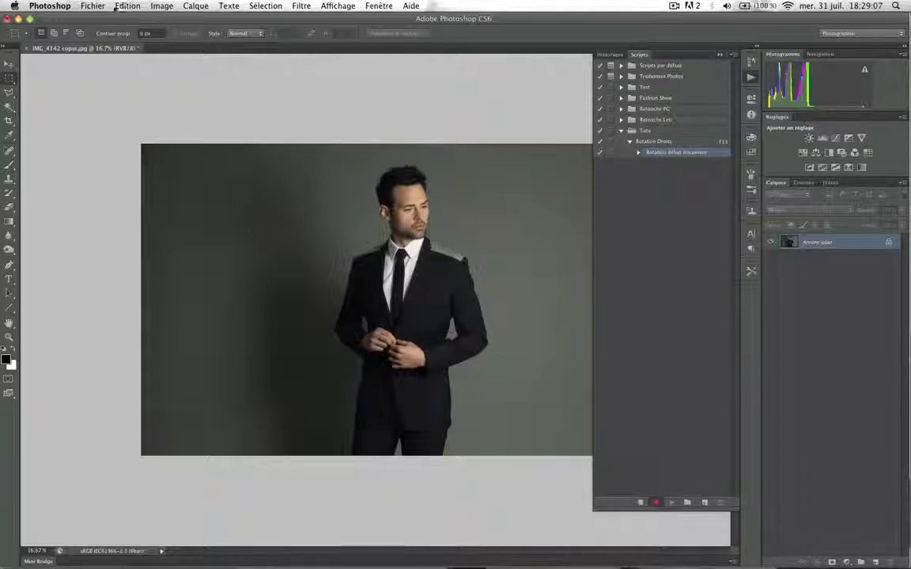
Step: Record saving and closing the image as the script's final operations, and stop the recording
left_click(92, 5)
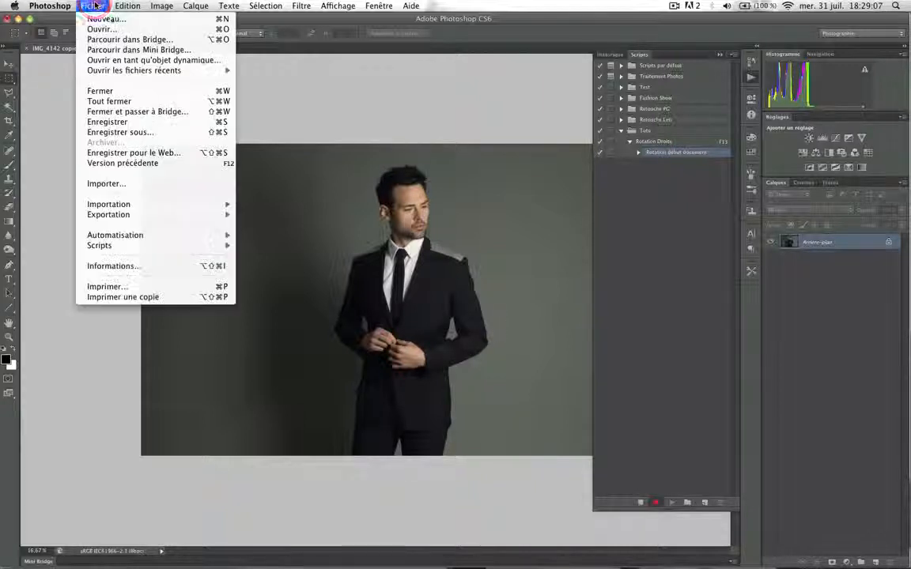
left_click(218, 122)
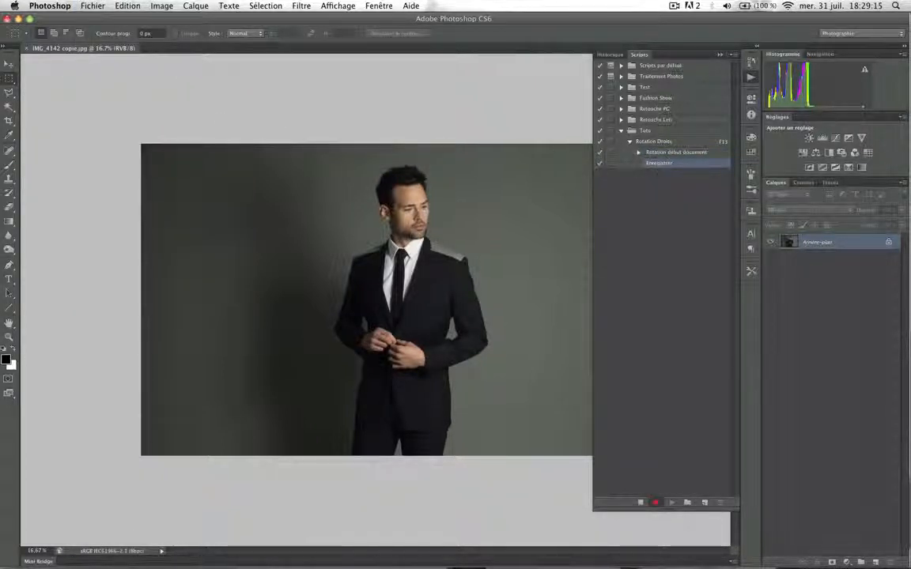
left_click(26, 49)
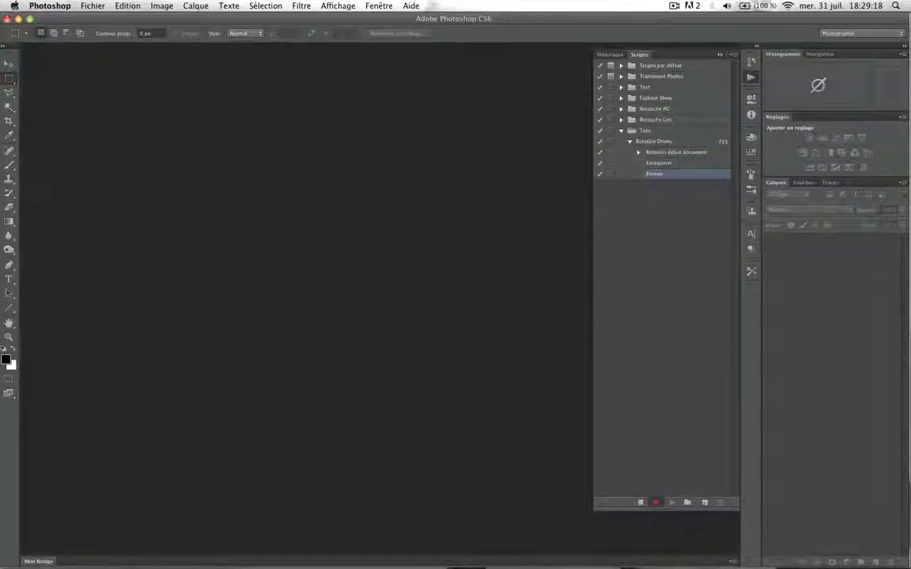
left_click(641, 502)
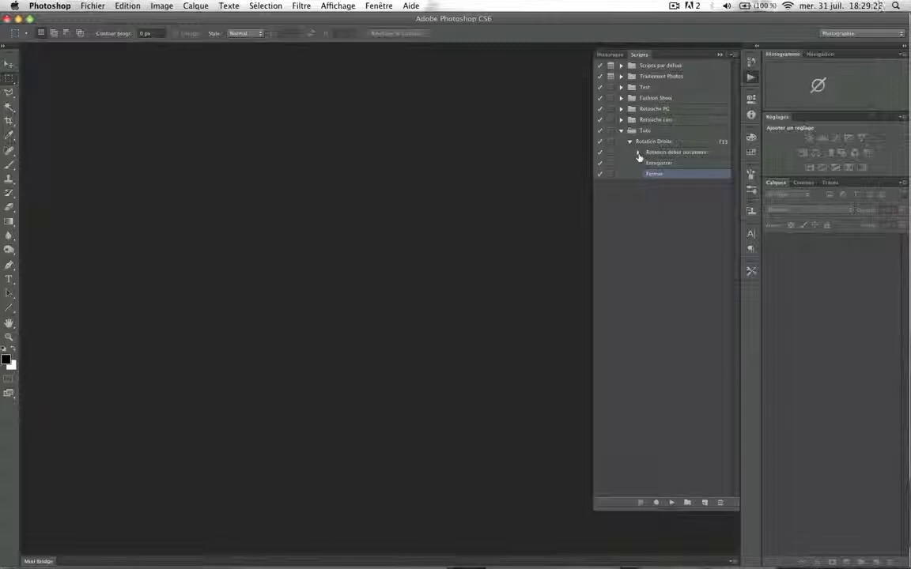
Step: Review the operations recorded in the Rotation Droite script, leaving the script selected and expanded
left_click(638, 153)
left_click(638, 153)
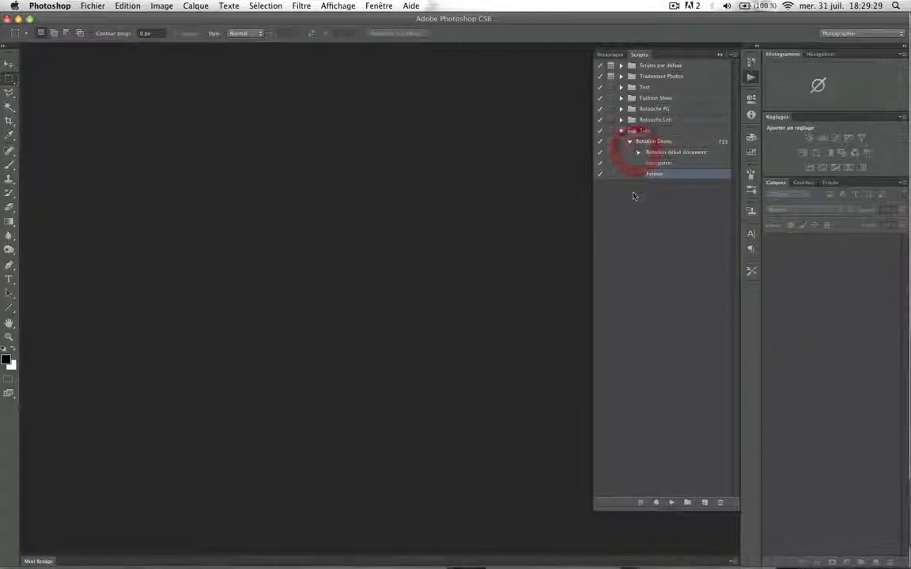
left_click(629, 141)
left_click(673, 143)
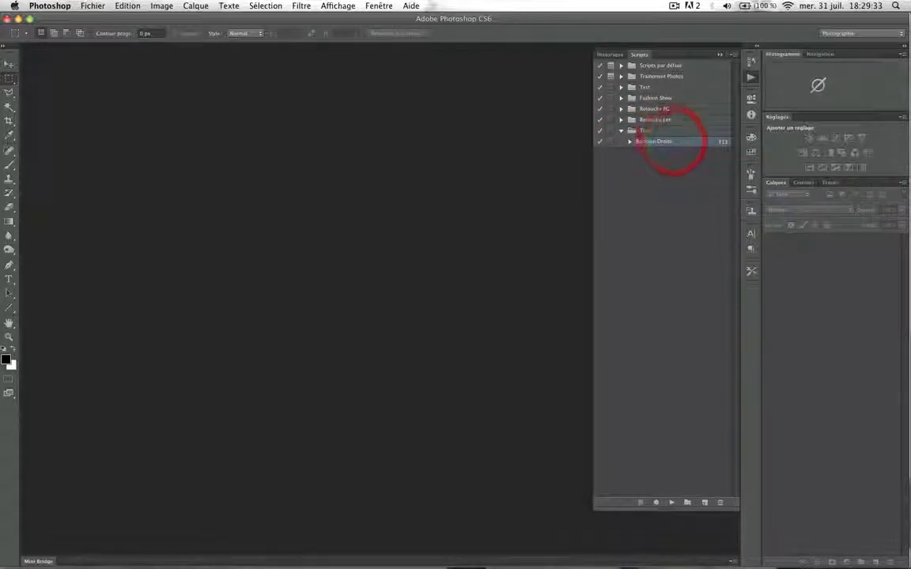
left_click(629, 142)
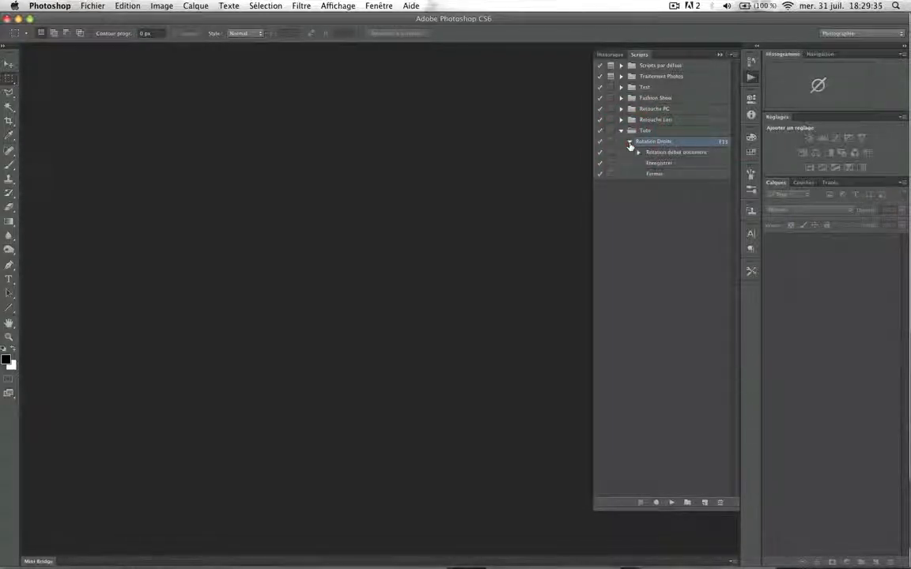
Step: Open the image IMG_4142 copie.jpg from the Photoshop Dossier folder again
double_click(463, 158)
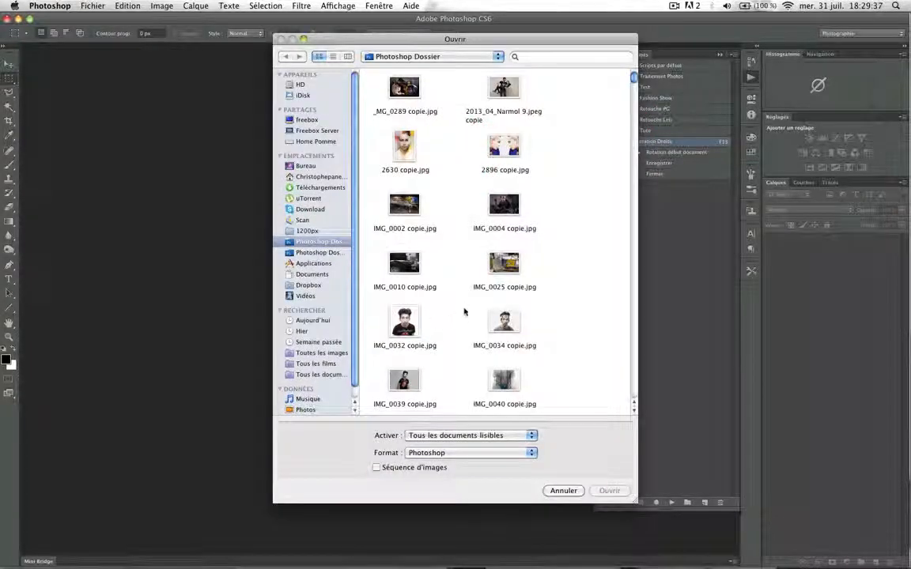
scroll(465, 312, "down", 5)
scroll(467, 320, "down", 20)
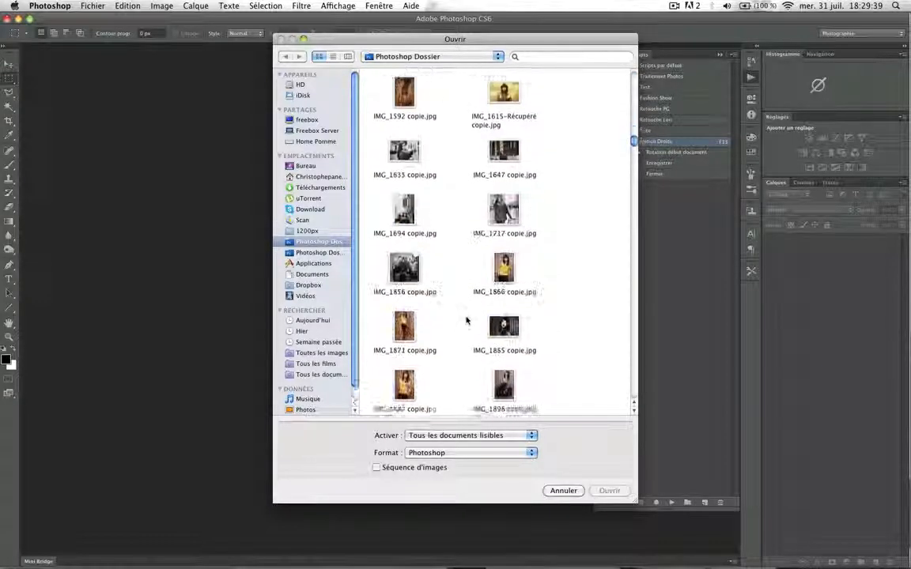
scroll(466, 321, "down", 20)
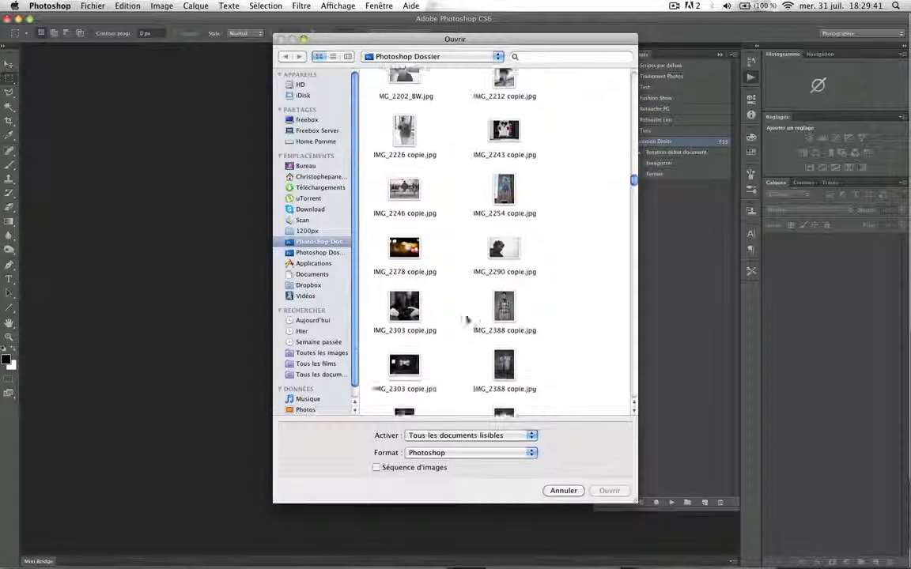
scroll(466, 319, "down", 20)
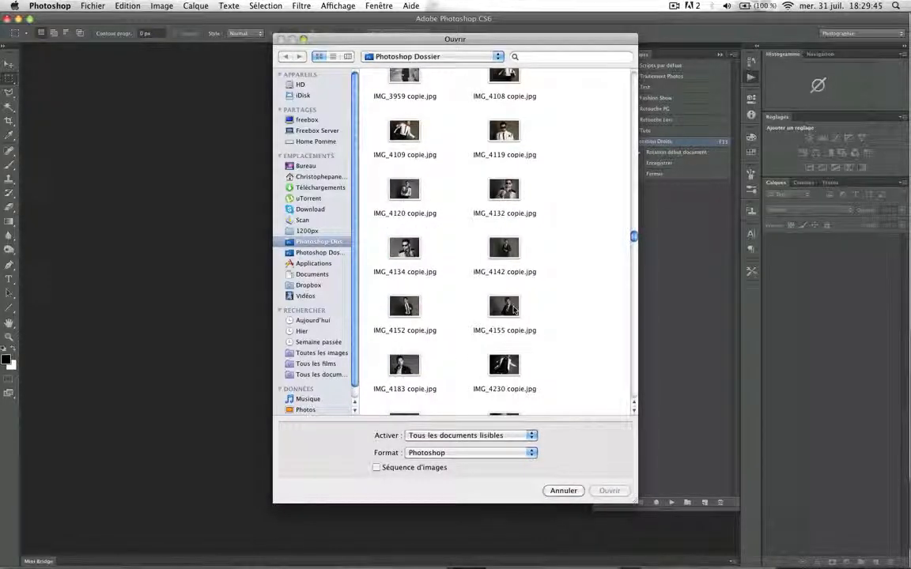
left_click(507, 259)
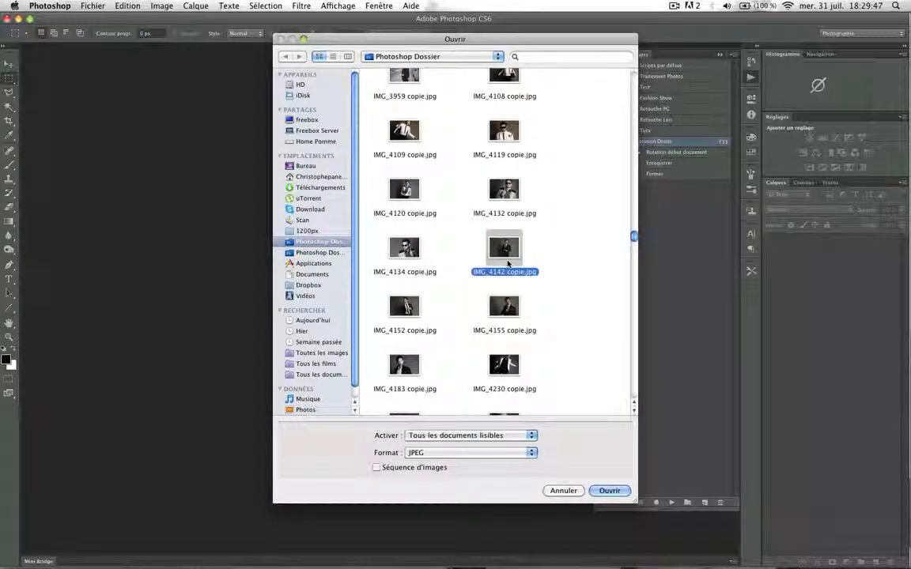
double_click(506, 261)
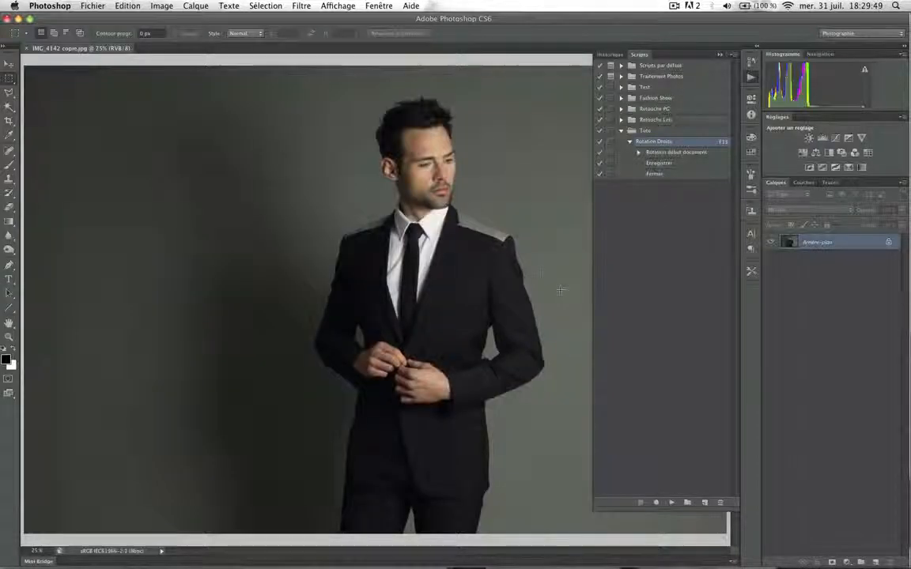
Step: Rotate the whole image 90° counterclockwise and run the Rotation Droite script on it
left_click(162, 5)
mouse_move(404, 6)
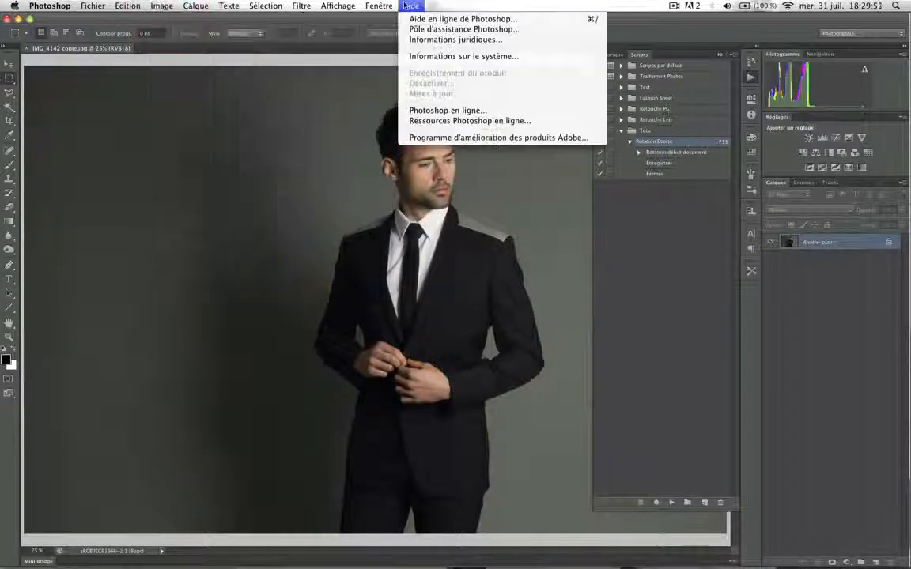
left_click(673, 6)
left_click(689, 30)
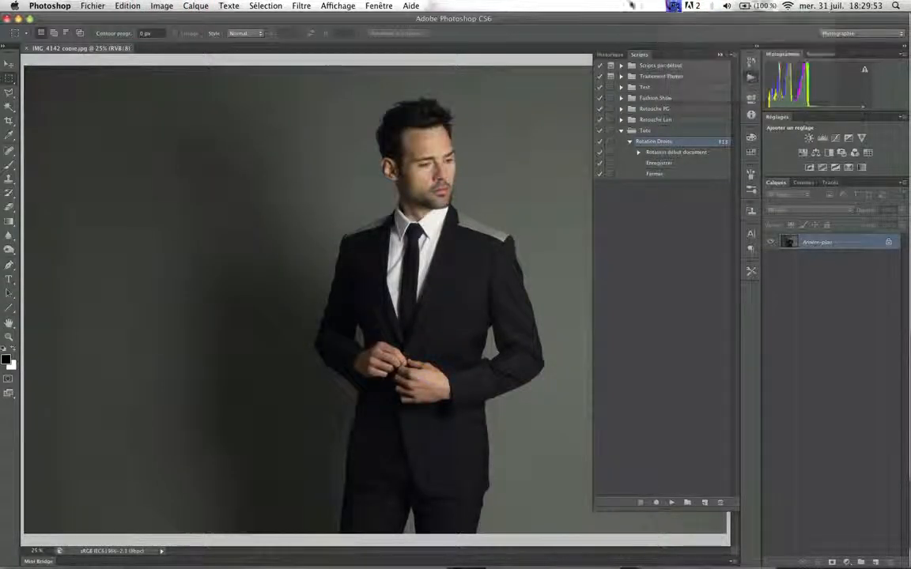
left_click(161, 6)
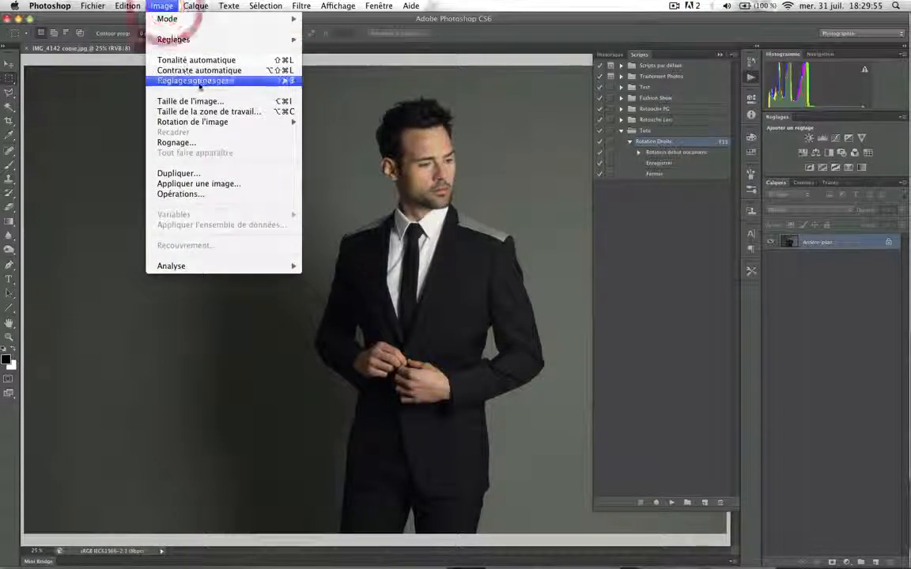
mouse_move(220, 122)
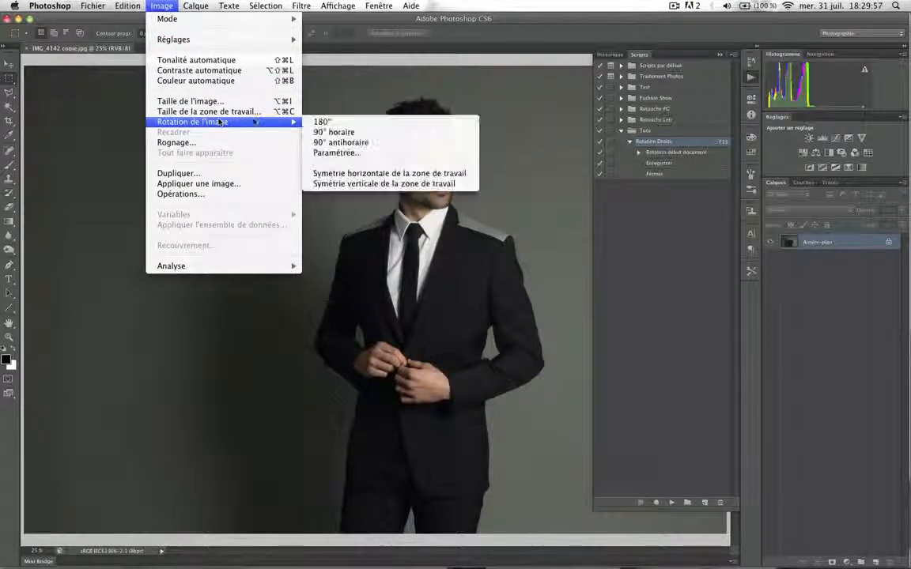
left_click(393, 143)
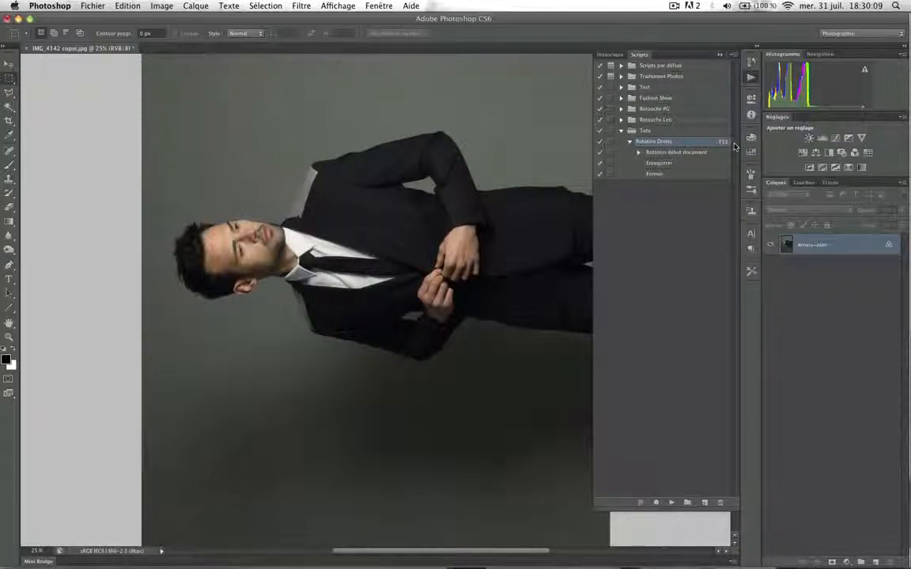
key("F13")
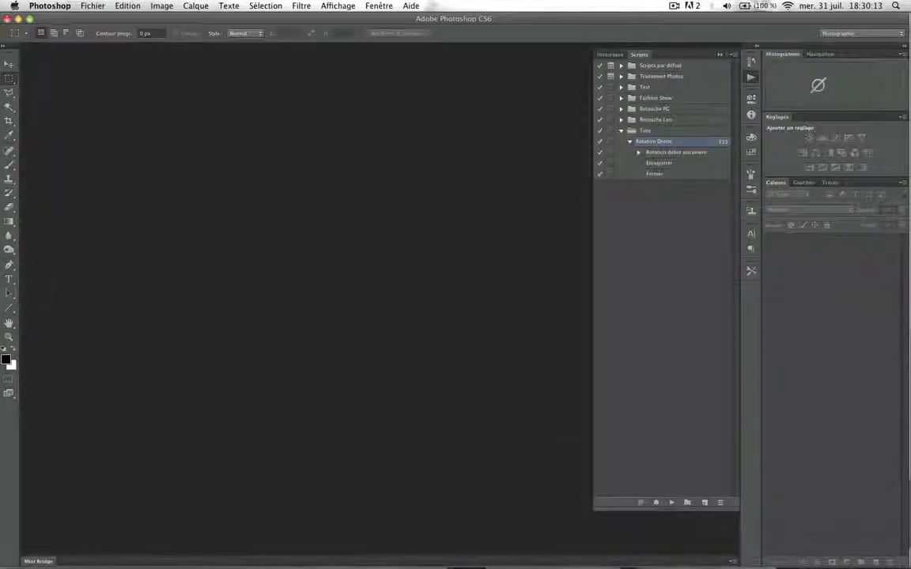
Step: Reopen the image IMG_4142 copie.jpg from the Photoshop Dossier folder
double_click(402, 199)
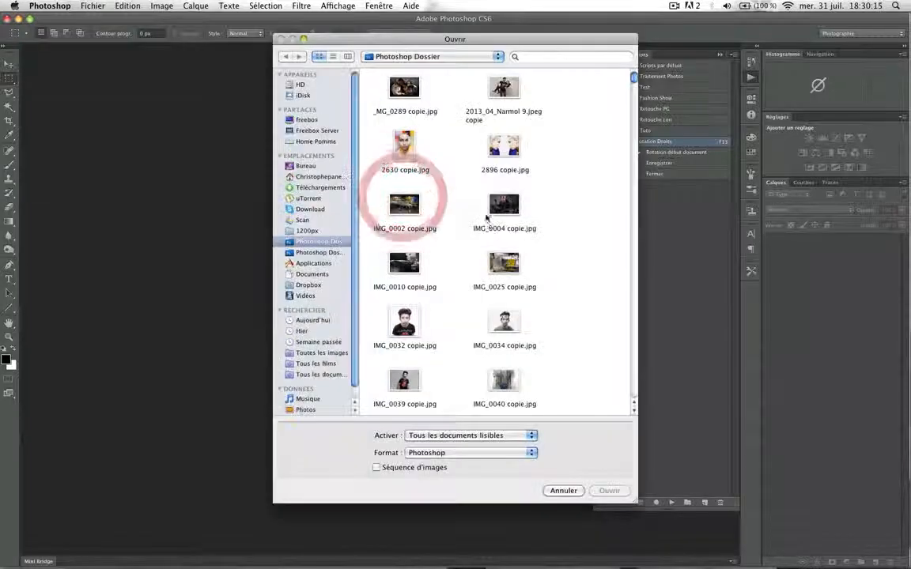
scroll(554, 265, "down", 10)
scroll(553, 268, "down", 15)
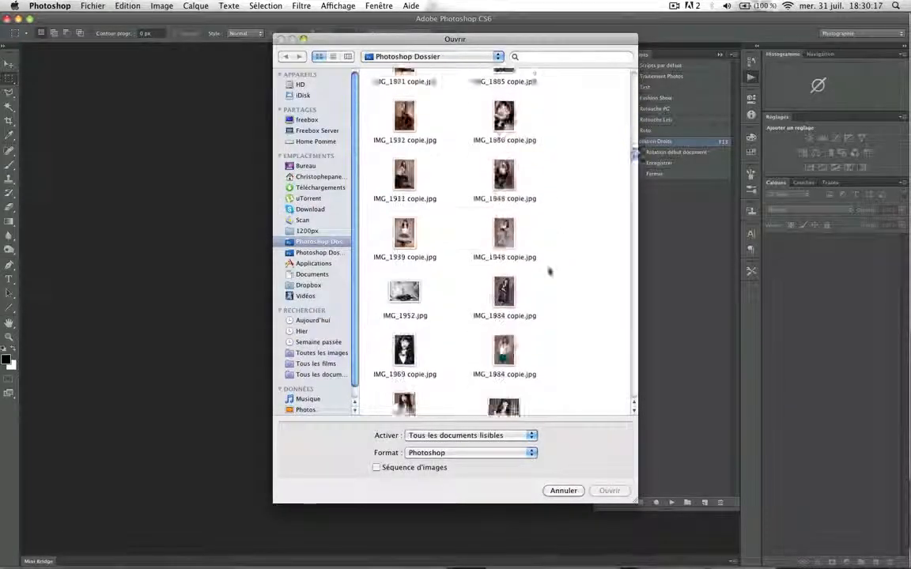
scroll(536, 284, "down", 15)
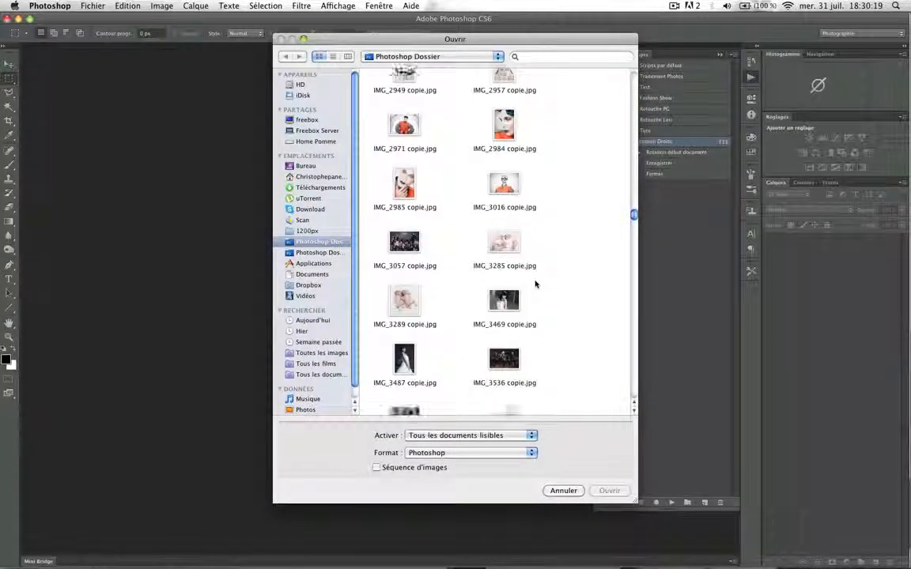
scroll(535, 282, "up", 5)
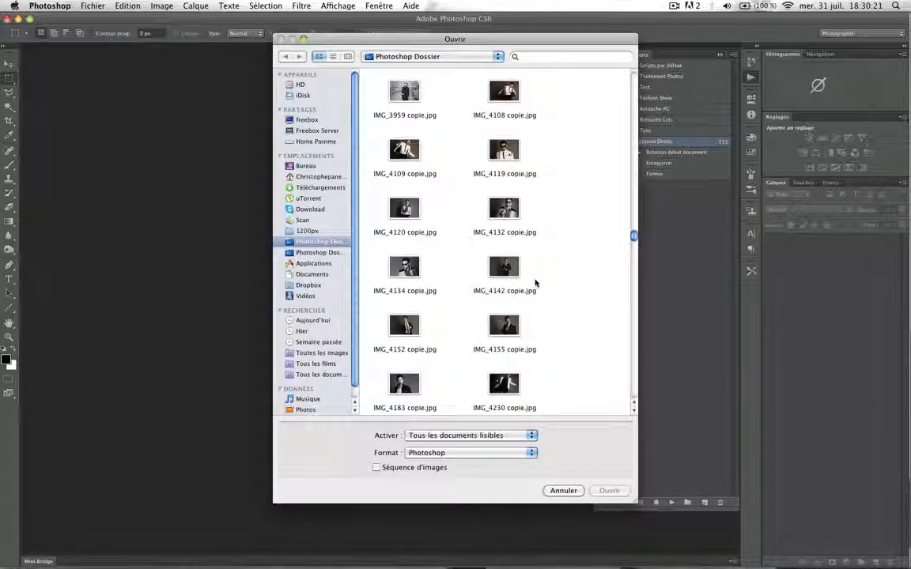
left_click(504, 301)
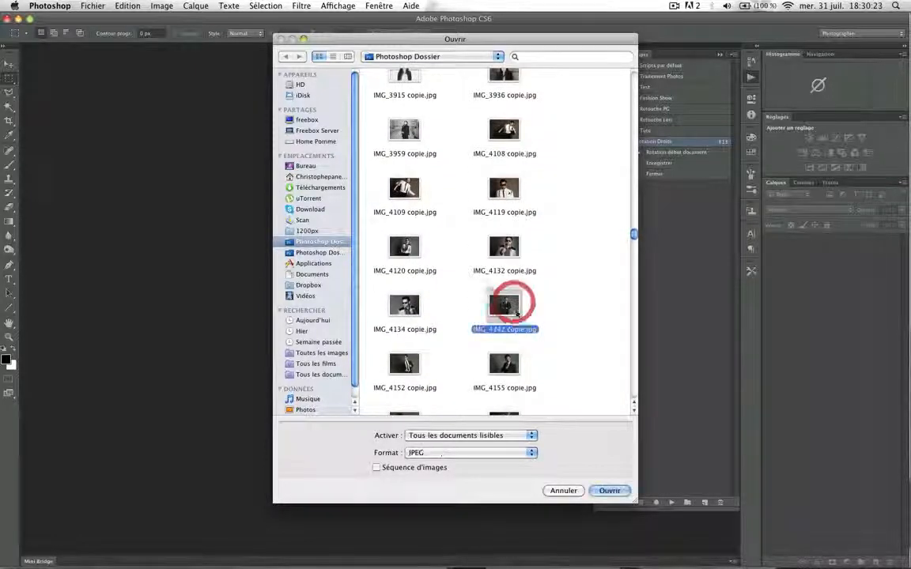
double_click(506, 305)
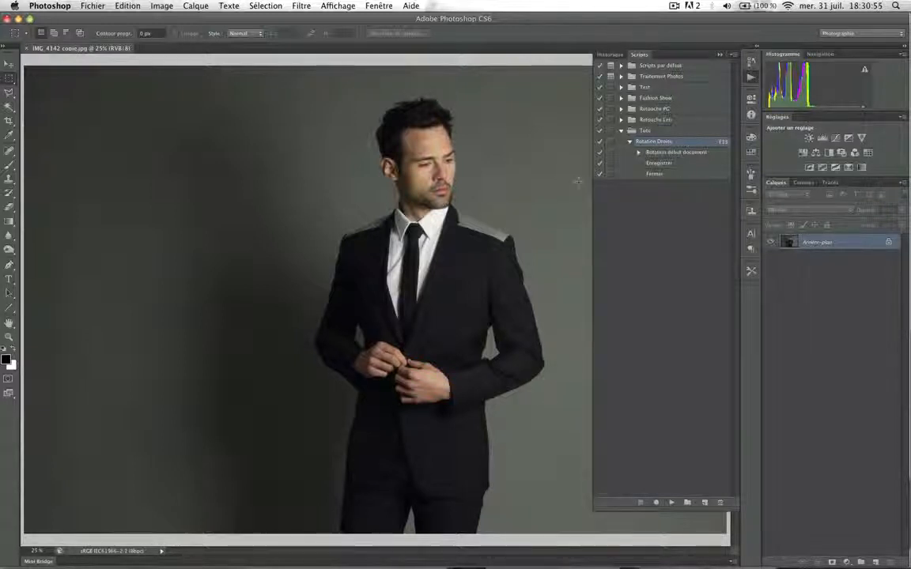
Step: Collapse the Rotation Droite script and create a new script set named Reduction Web 1200px
left_click(630, 143)
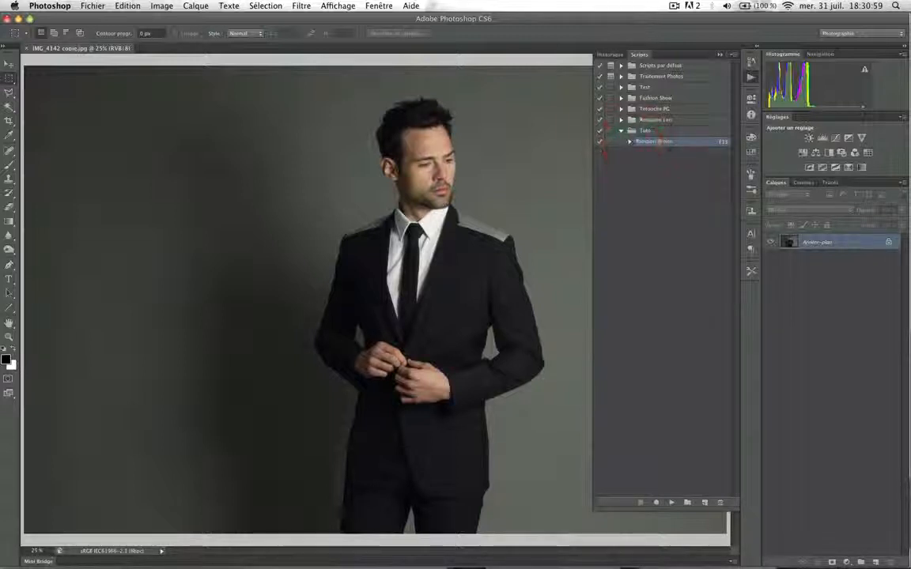
left_click(688, 504)
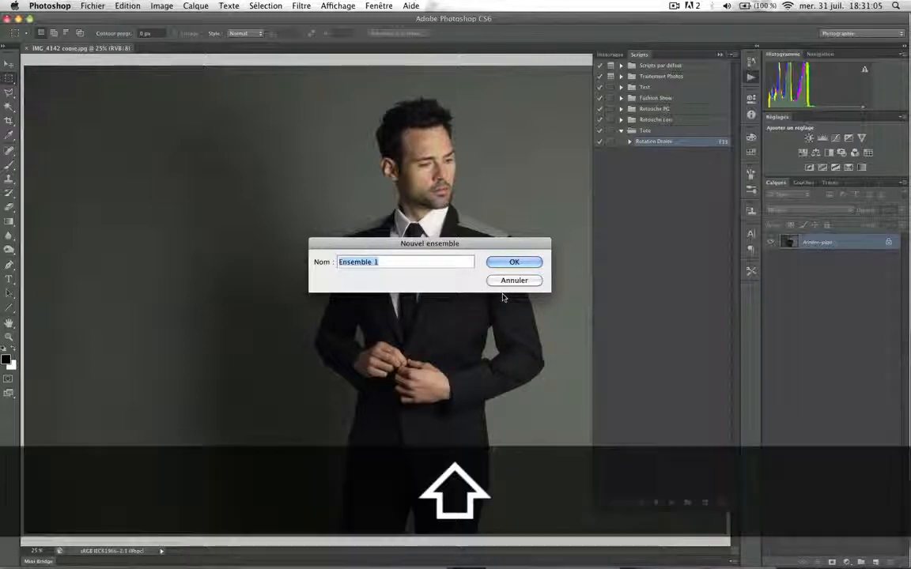
type("R")
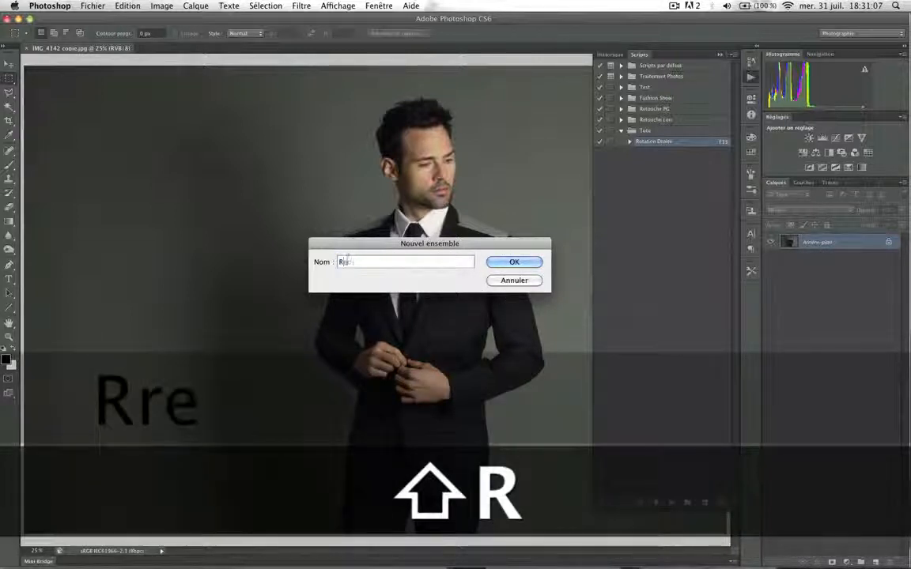
type("educ")
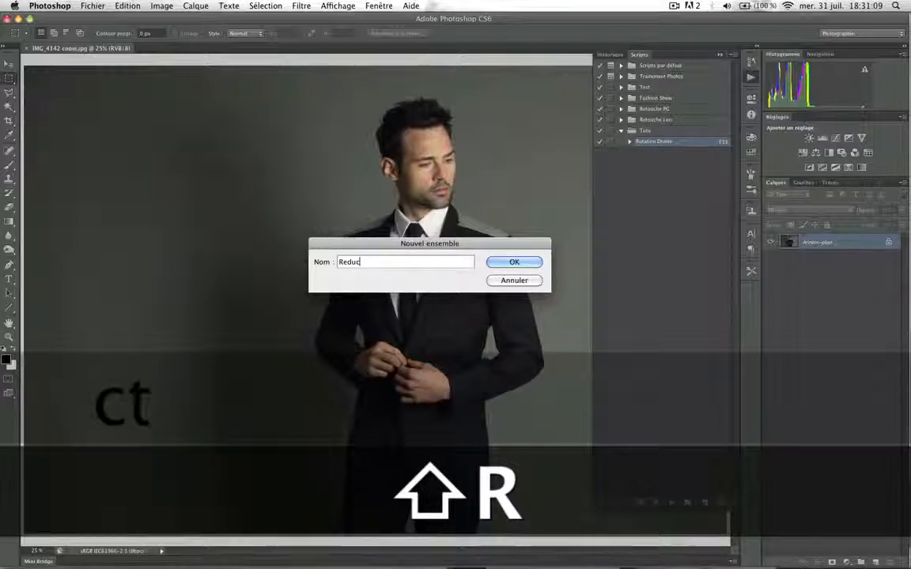
type("tion Web")
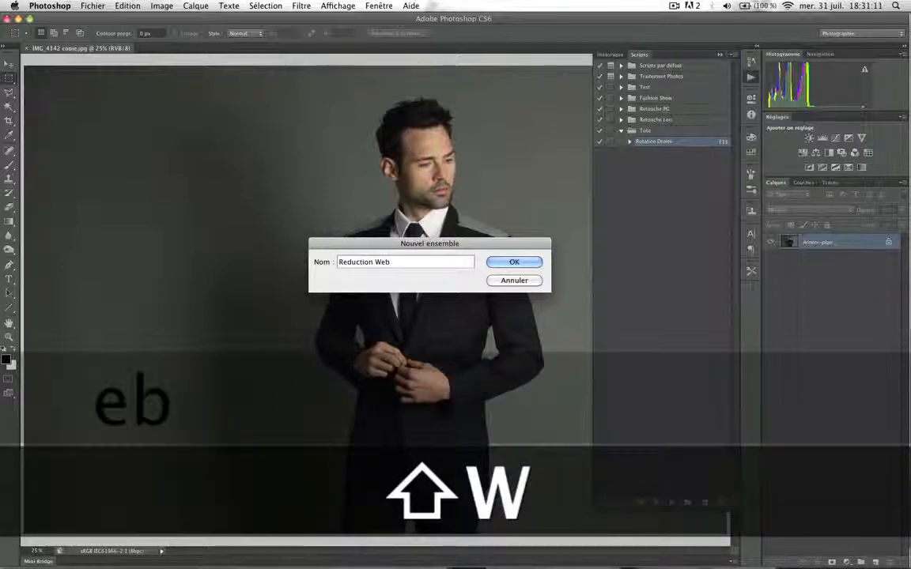
type(" 1200px")
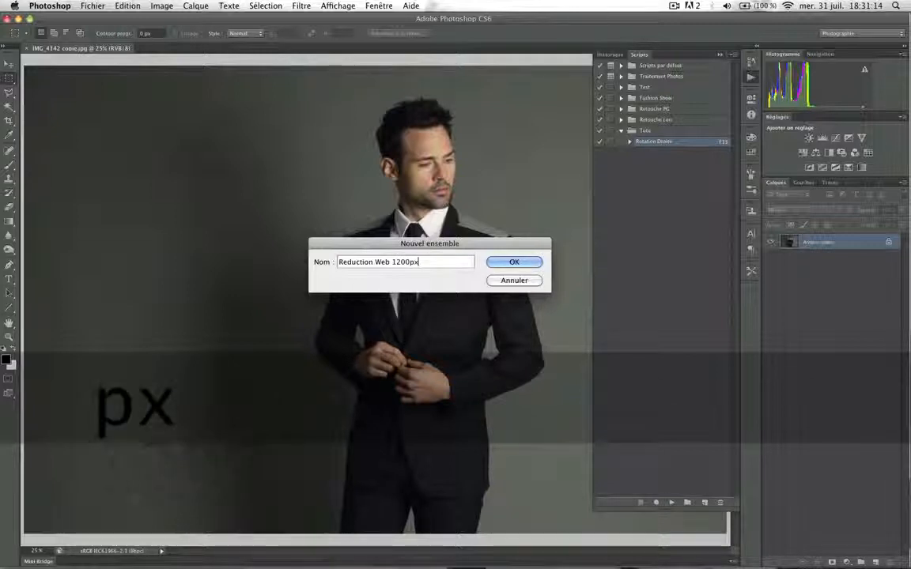
key("Return")
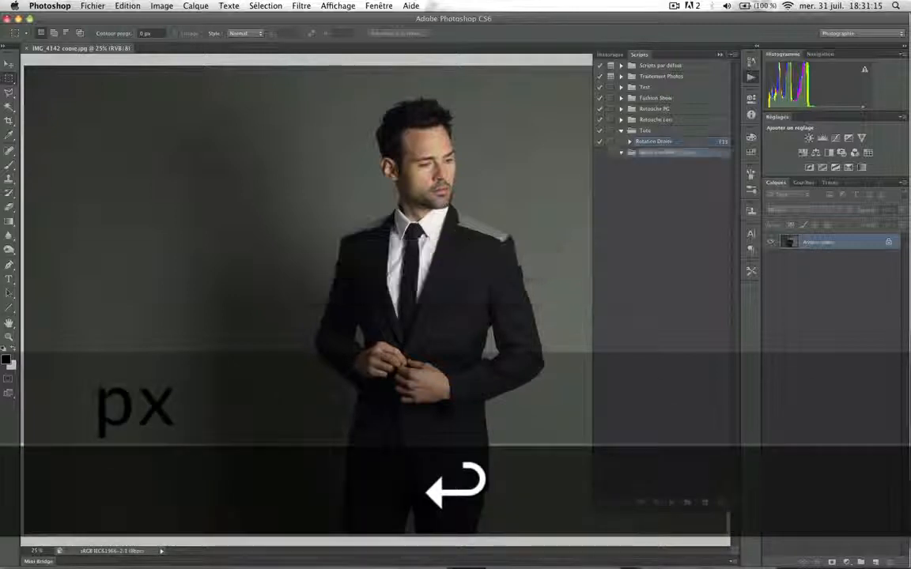
Step: Create a script named 1200px in the Reduction Web 1200px set and start recording it
left_click(706, 502)
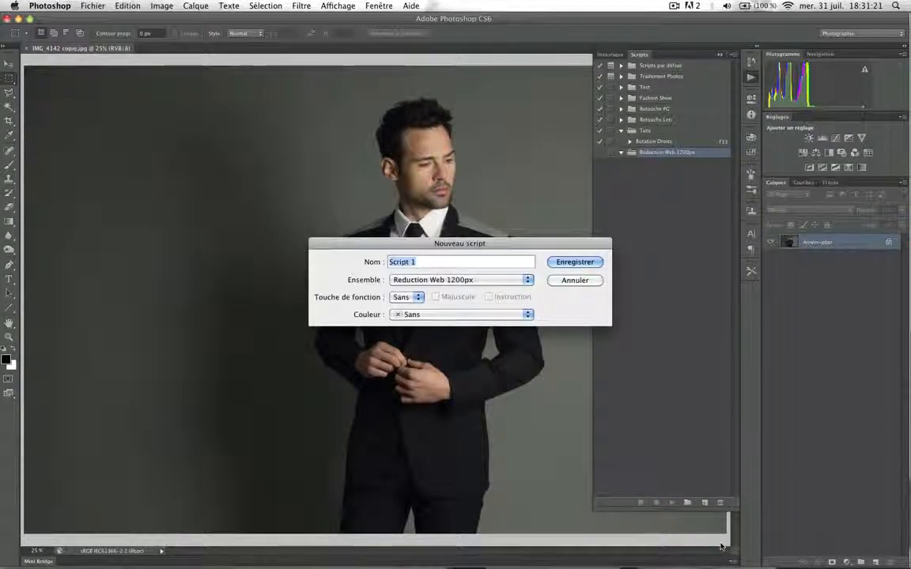
type("Redu")
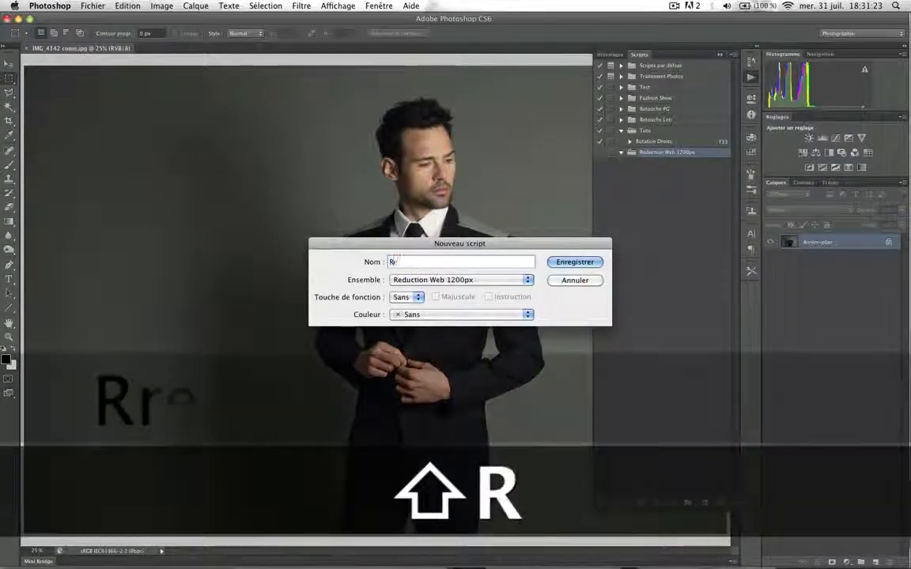
type("cti")
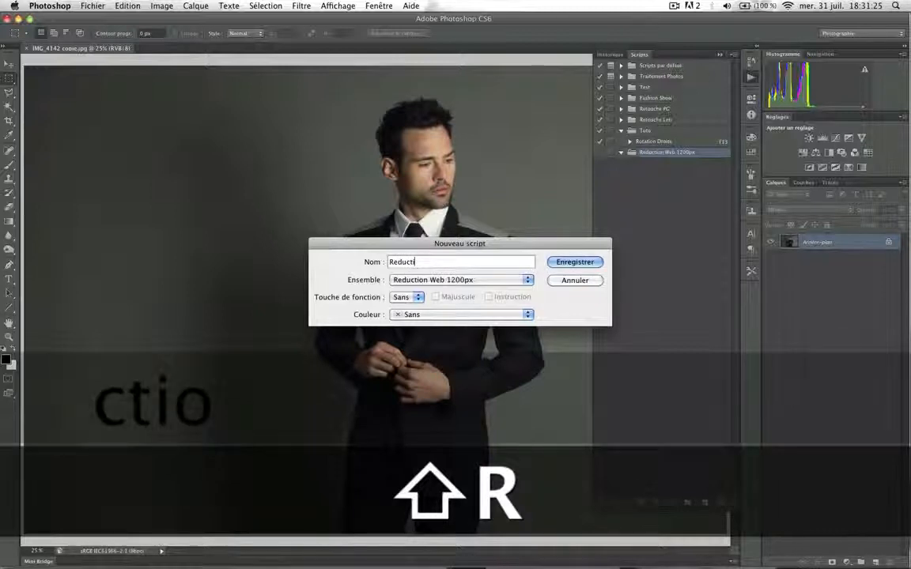
key("BackSpace")
key("BackSpace")
key("BackSpace")
key("BackSpace")
key("BackSpace")
key("BackSpace")
key("BackSpace")
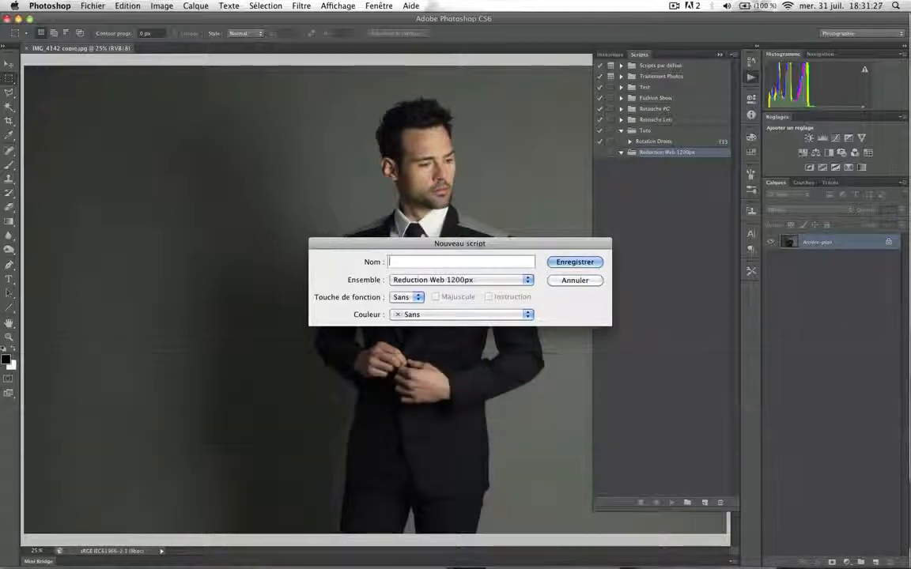
type("1200px")
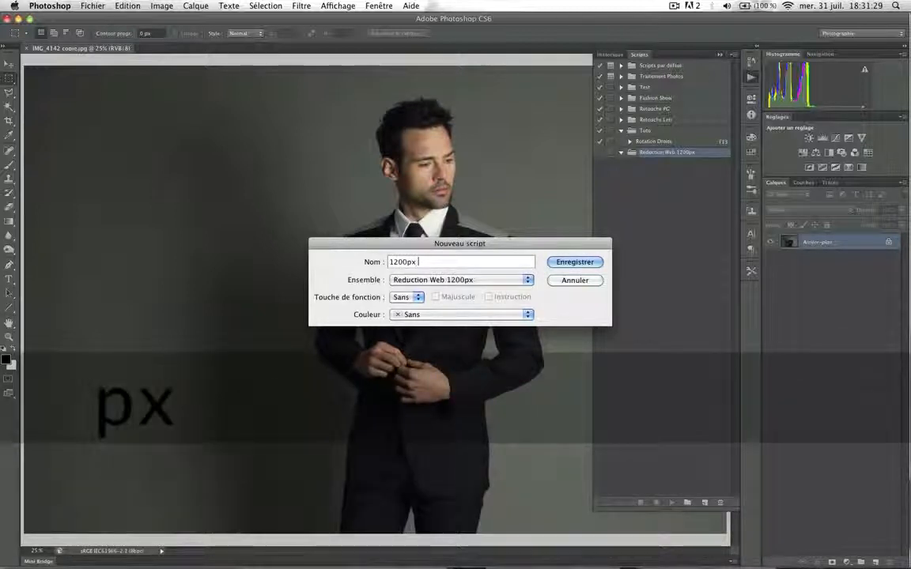
left_click(566, 264)
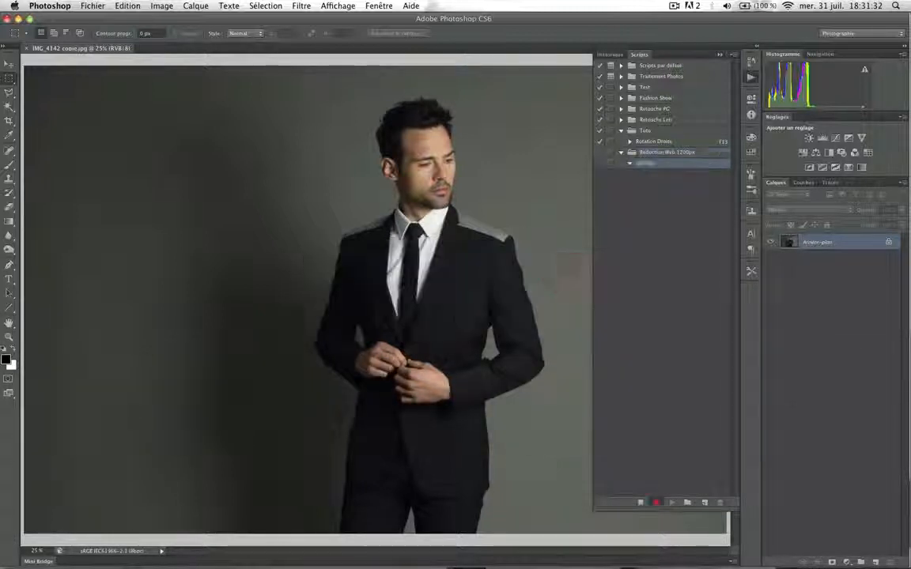
Step: Rename the Reduction Web 1200px script set as Reduction Web
left_click(659, 154)
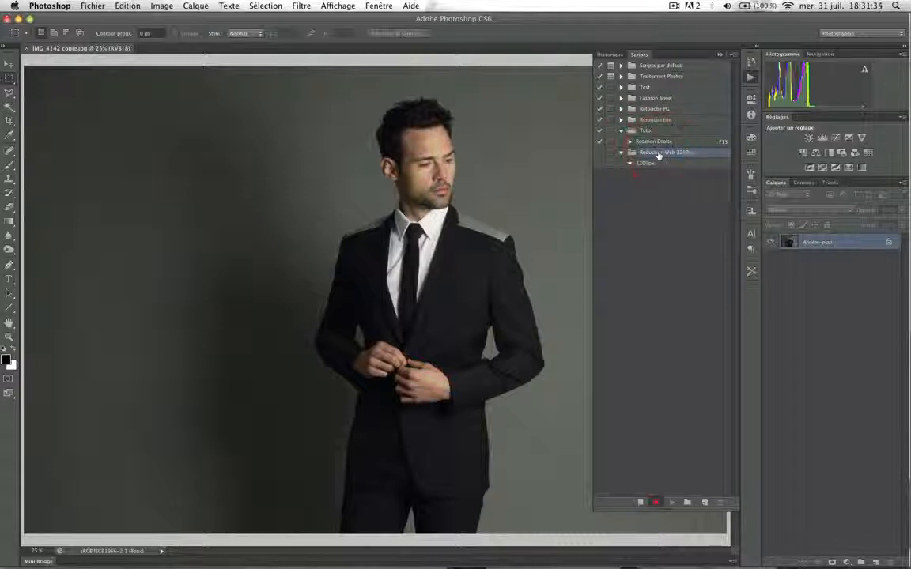
double_click(659, 154)
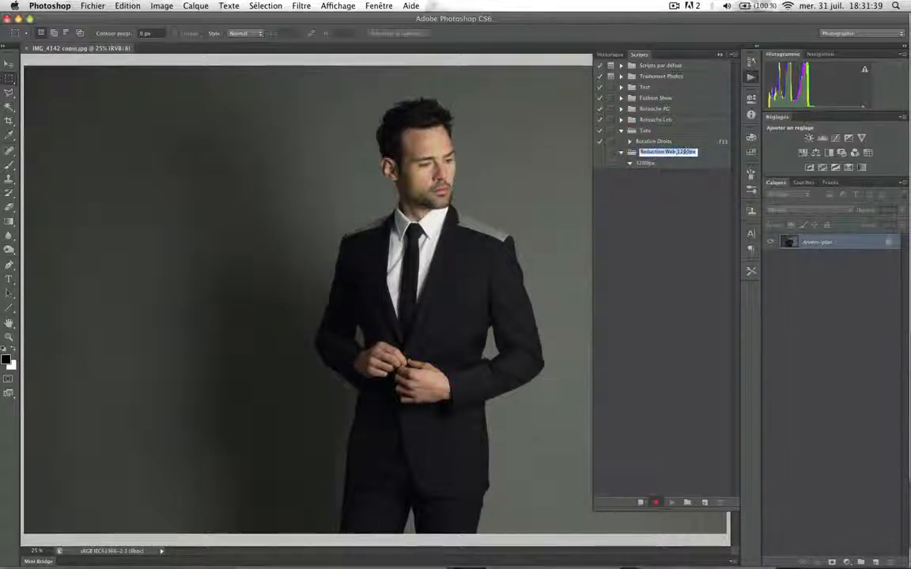
left_click(697, 151)
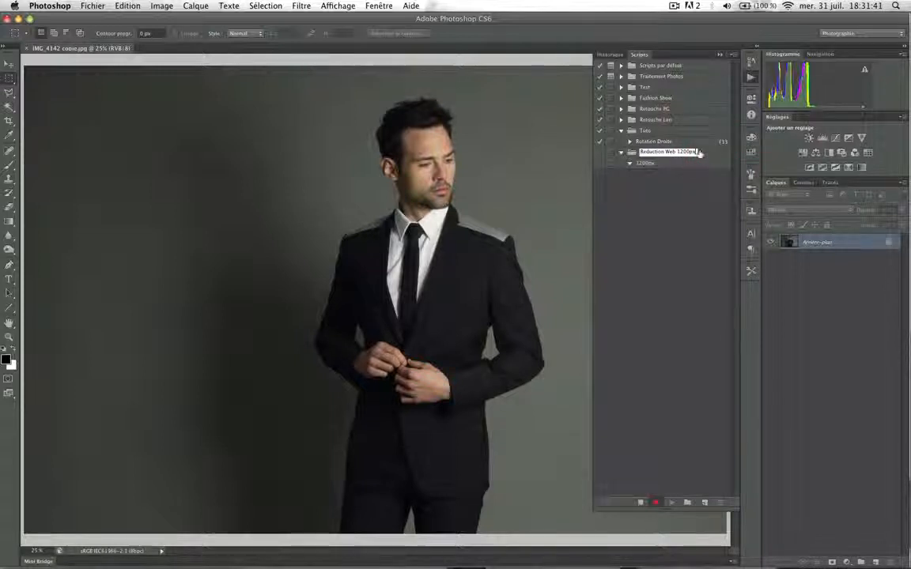
left_click(694, 152)
key("BackSpace")
key("BackSpace")
key("BackSpace")
key("Return")
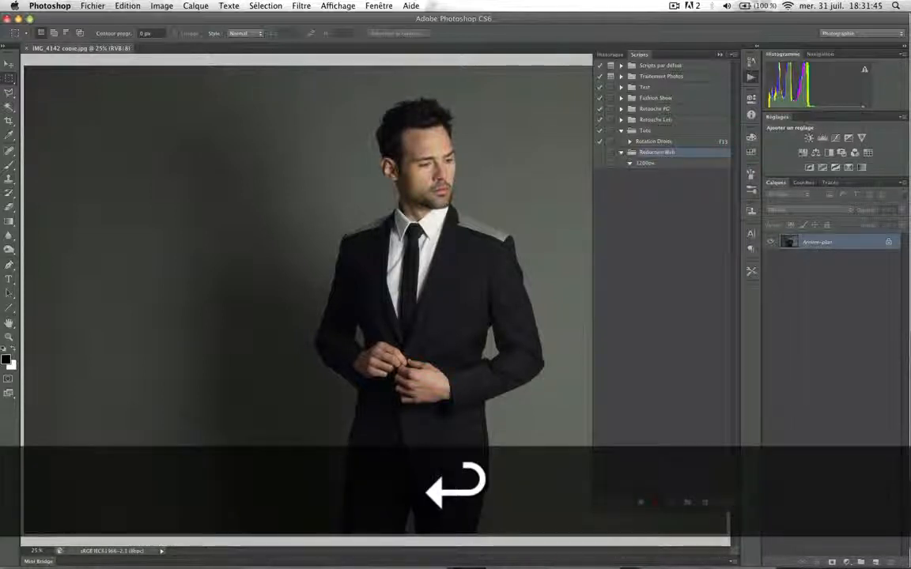
left_click(647, 163)
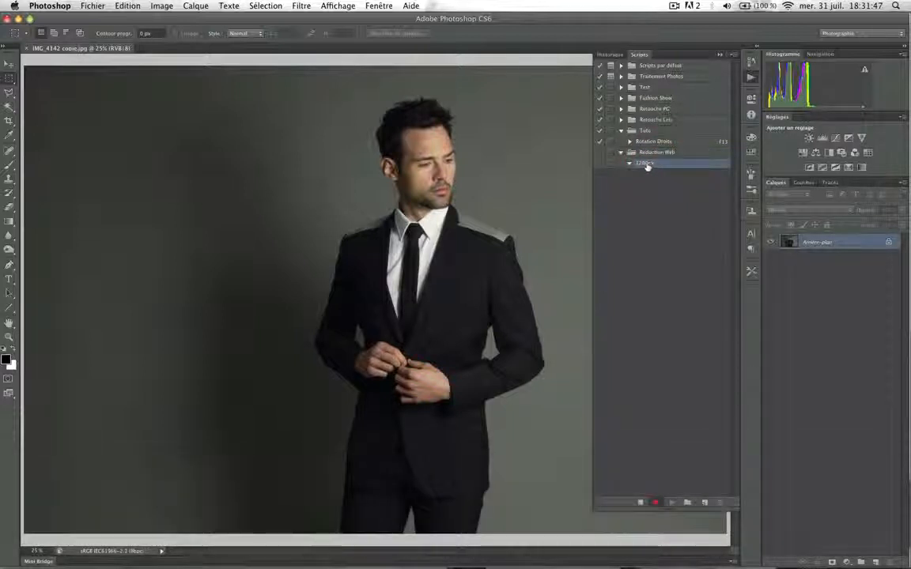
double_click(646, 164)
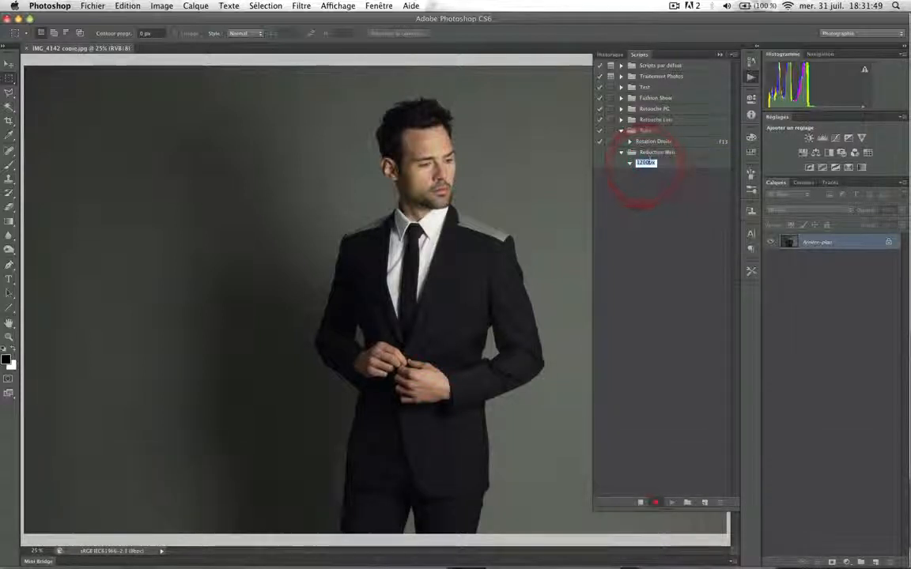
left_click(655, 171)
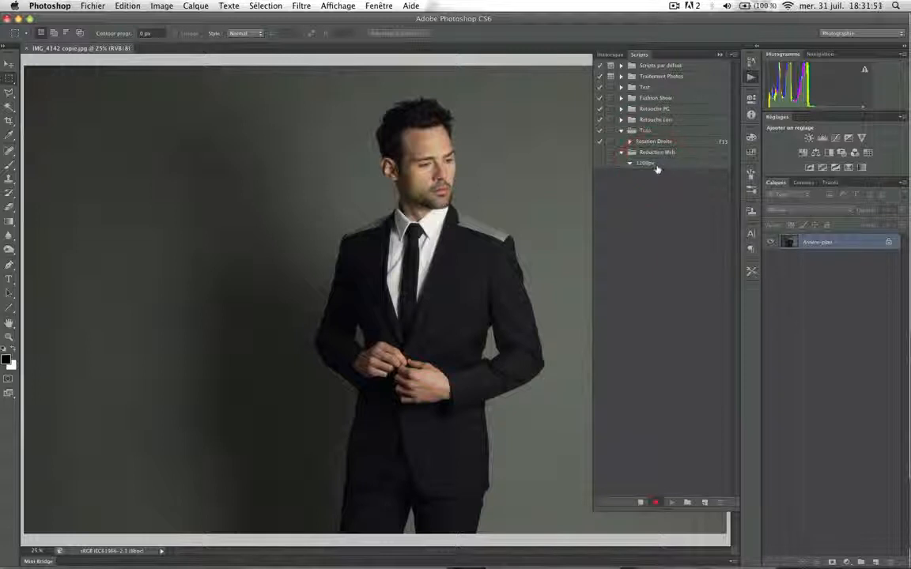
Step: Resize the image to a width of 1200 pixels with its proportions kept, as part of the 1200px script recording
left_click(654, 166)
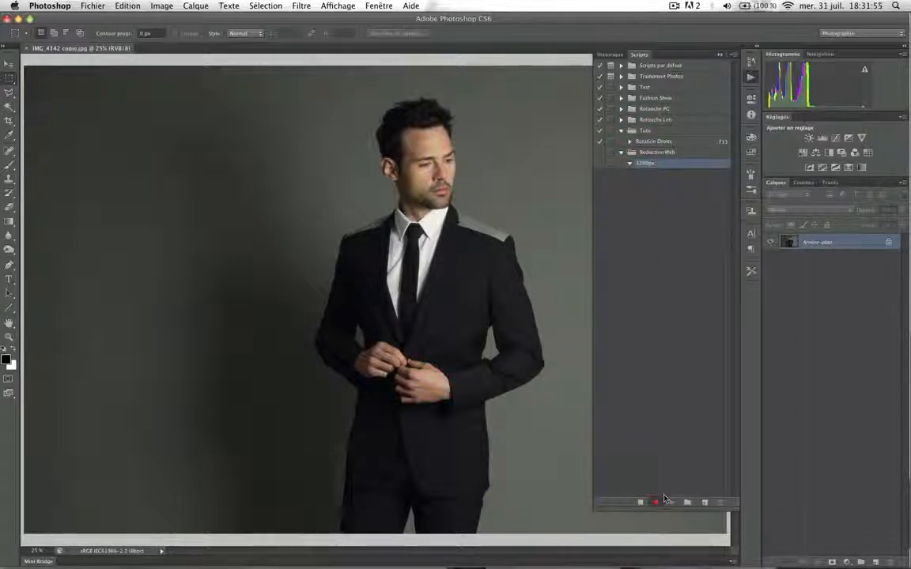
left_click(162, 6)
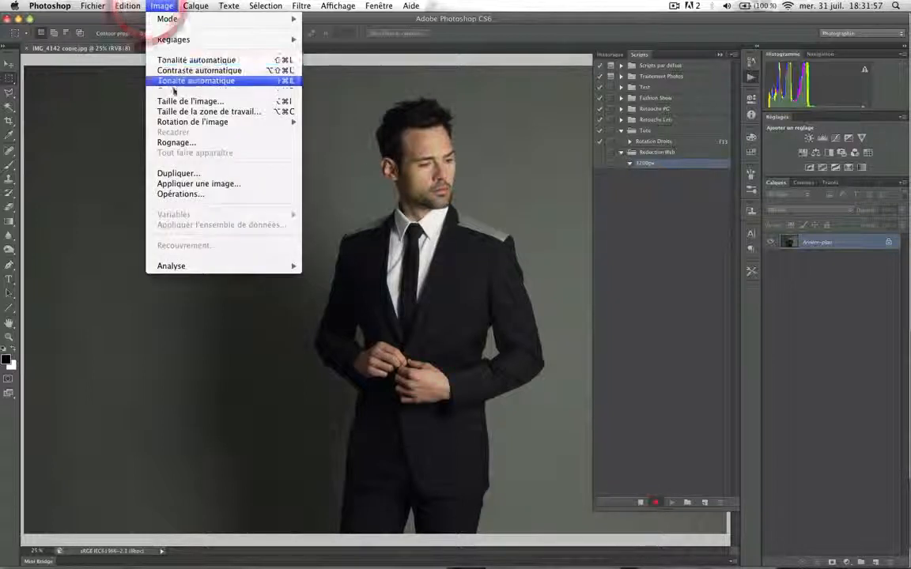
left_click(176, 101)
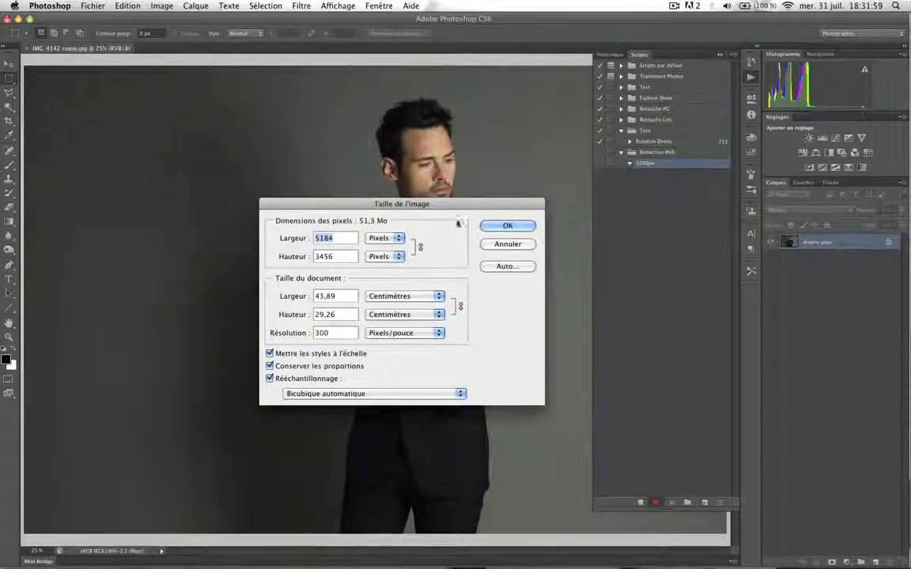
type("1200")
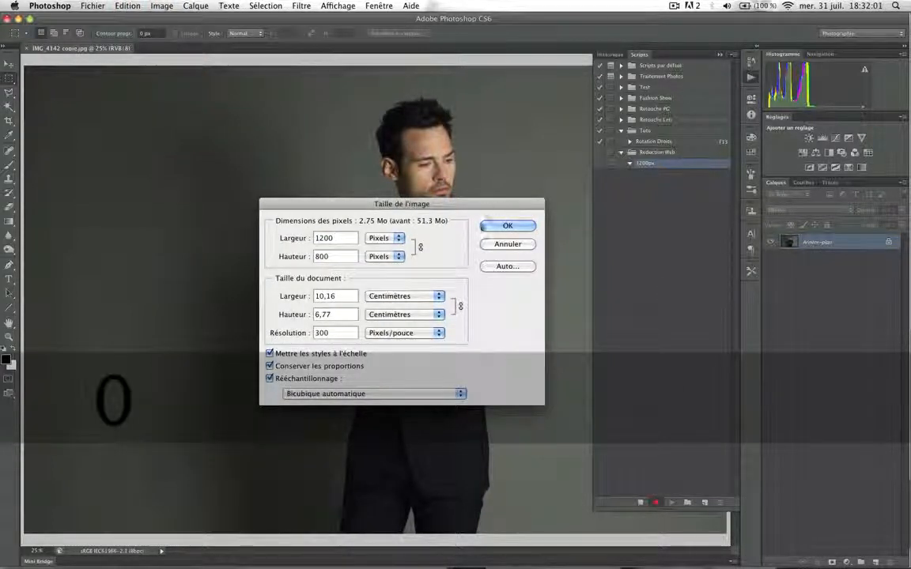
left_click(506, 227)
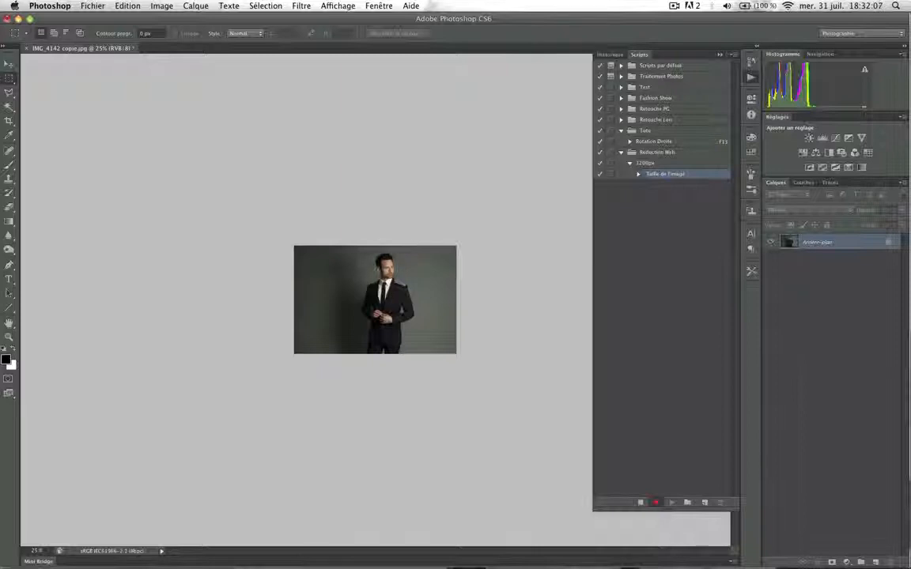
Step: Save the resized image for the web as a quality 80 JPEG named IMG_4142-copie.jpg in the Test folder
left_click(92, 7)
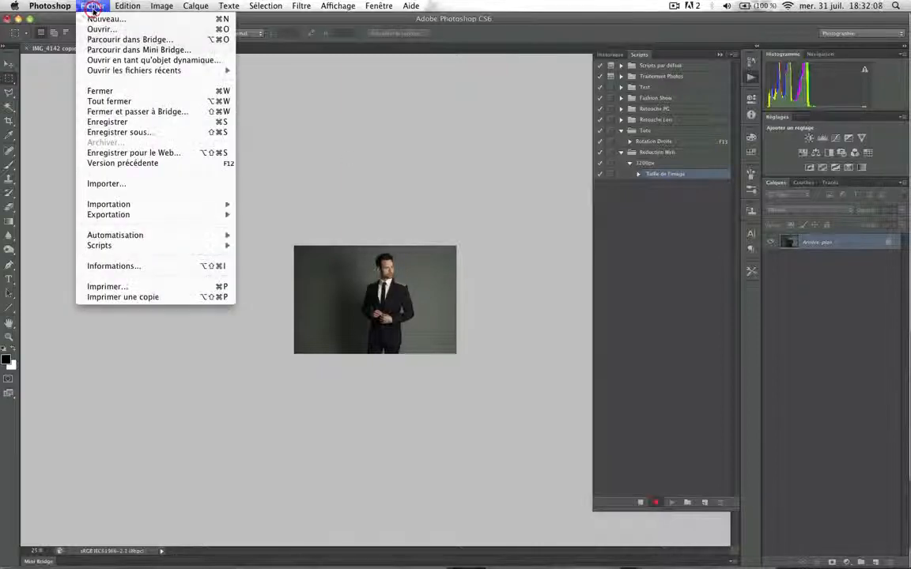
left_click(115, 152)
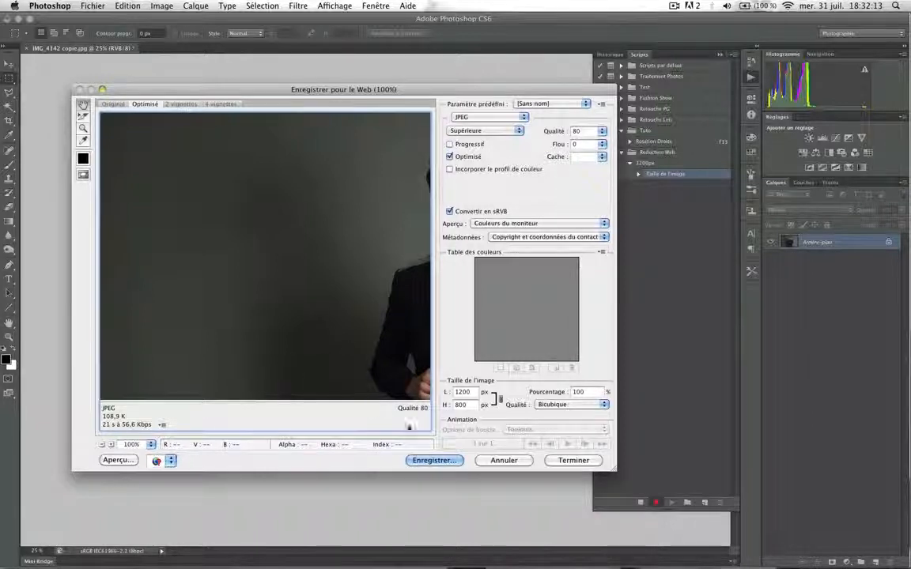
left_click(435, 461)
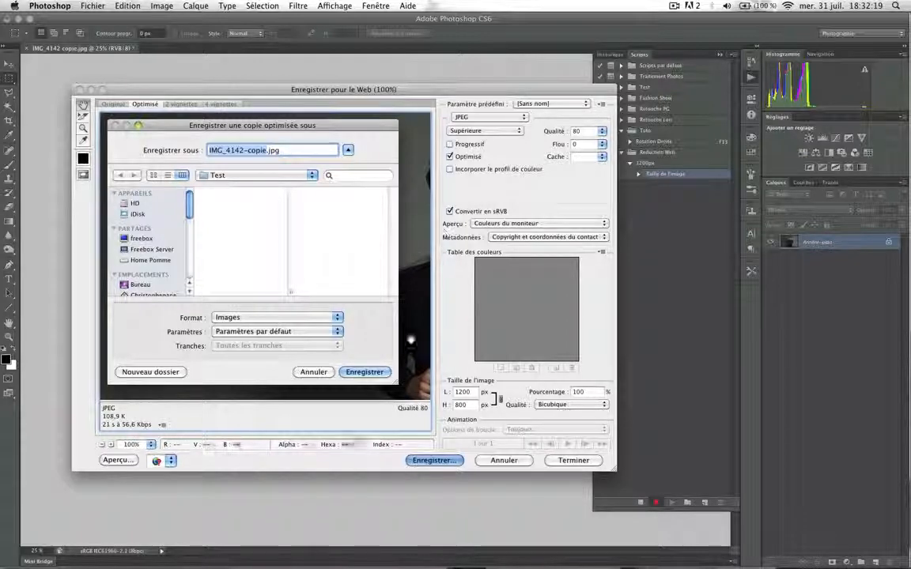
left_click(365, 371)
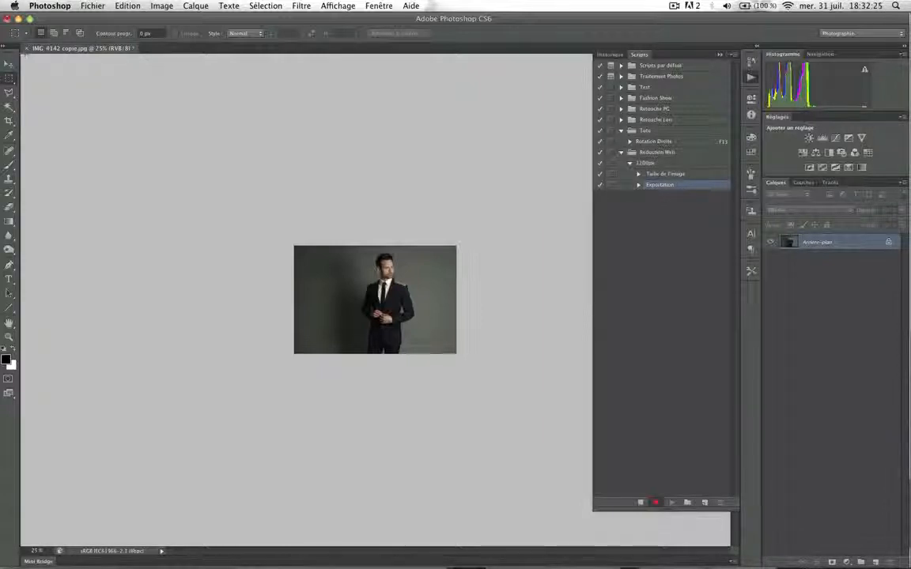
Step: Close the original image without saving its changes and stop recording the 1200px script
key("super+q")
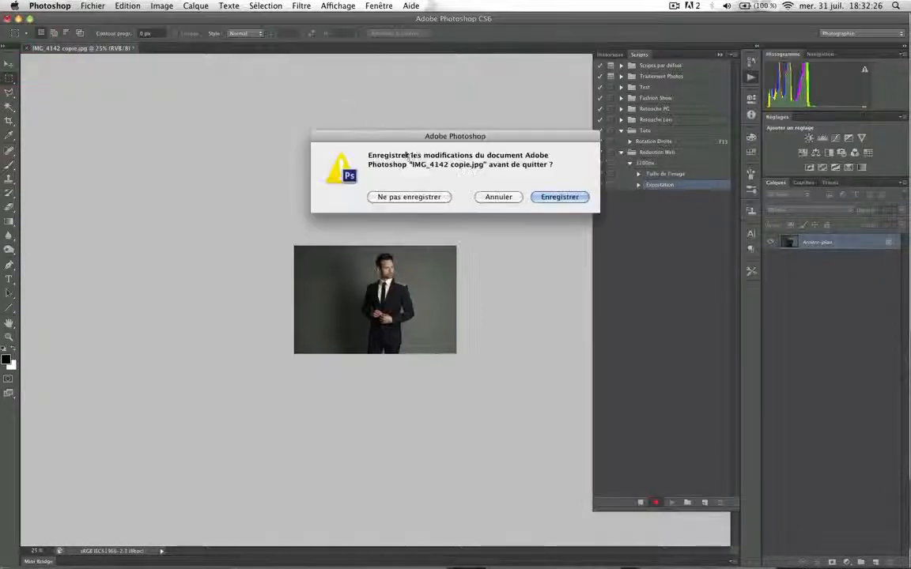
left_click(424, 200)
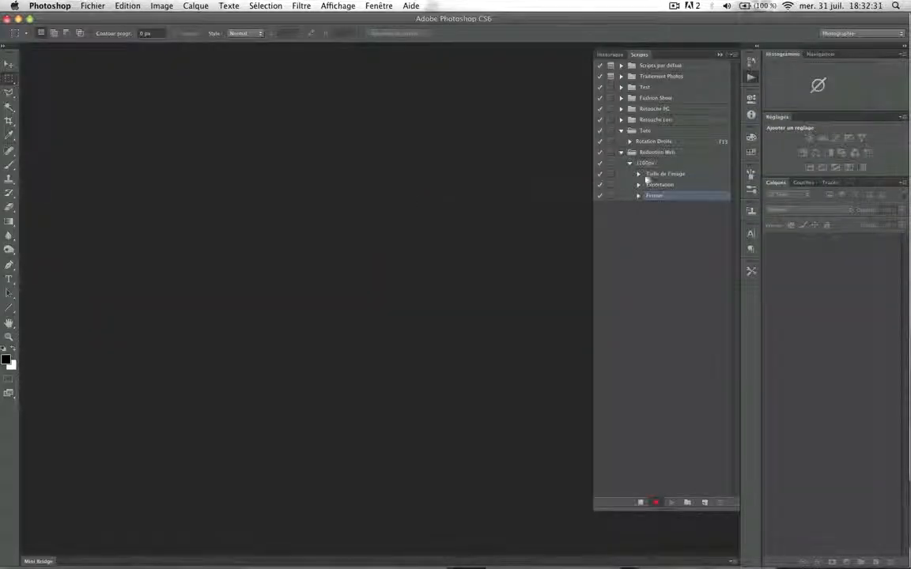
left_click(641, 503)
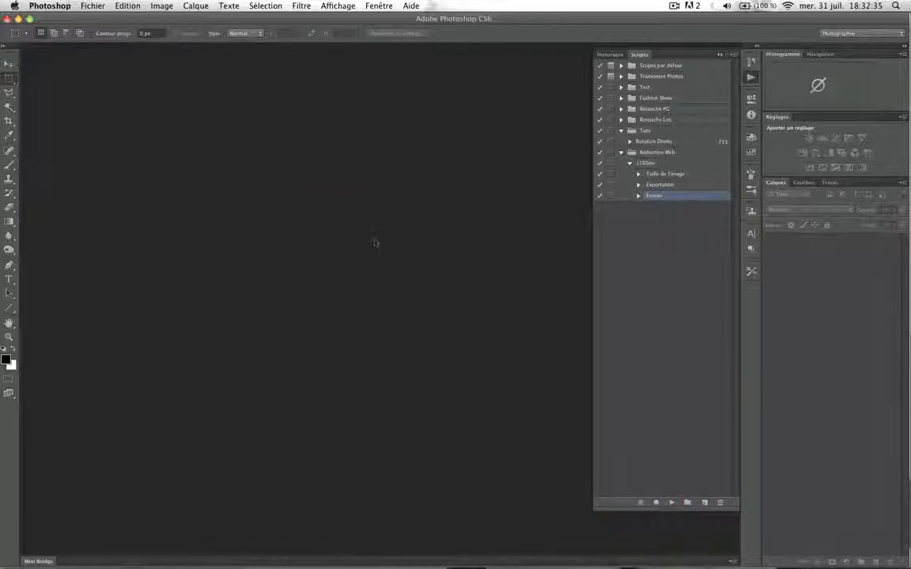
Step: Open the image IMG_4337 copie.jpg from the Photoshop Dossier folder
key("super+o")
scroll(471, 234, "down", 10)
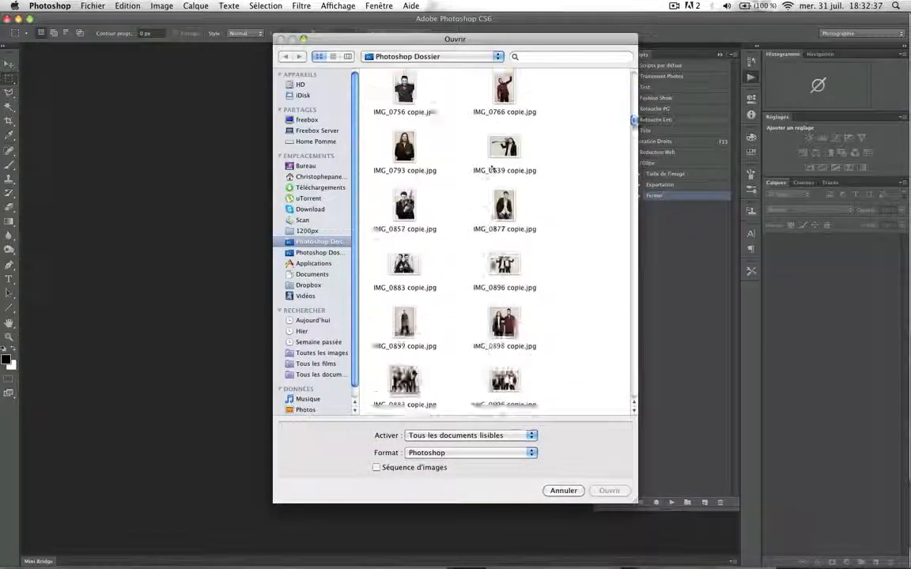
scroll(491, 169, "down", 20)
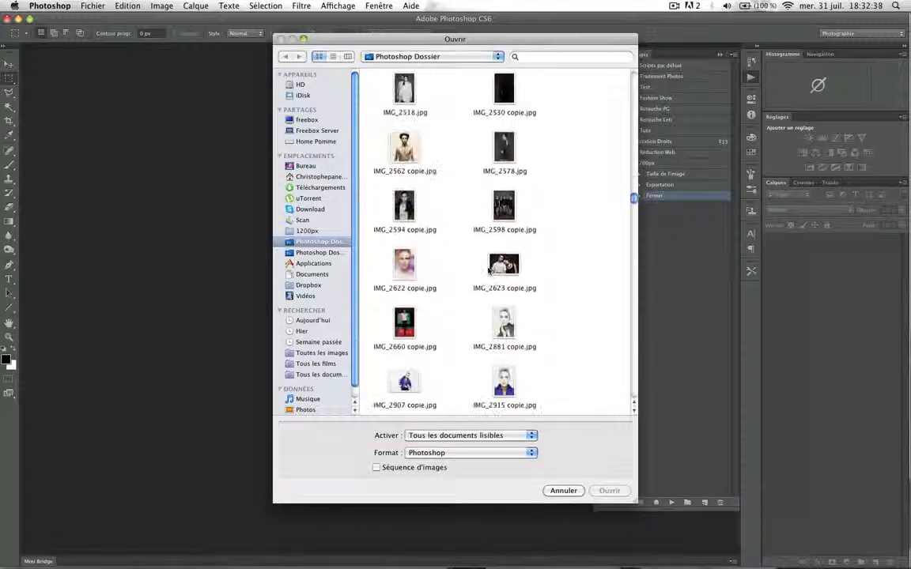
scroll(489, 270, "down", 15)
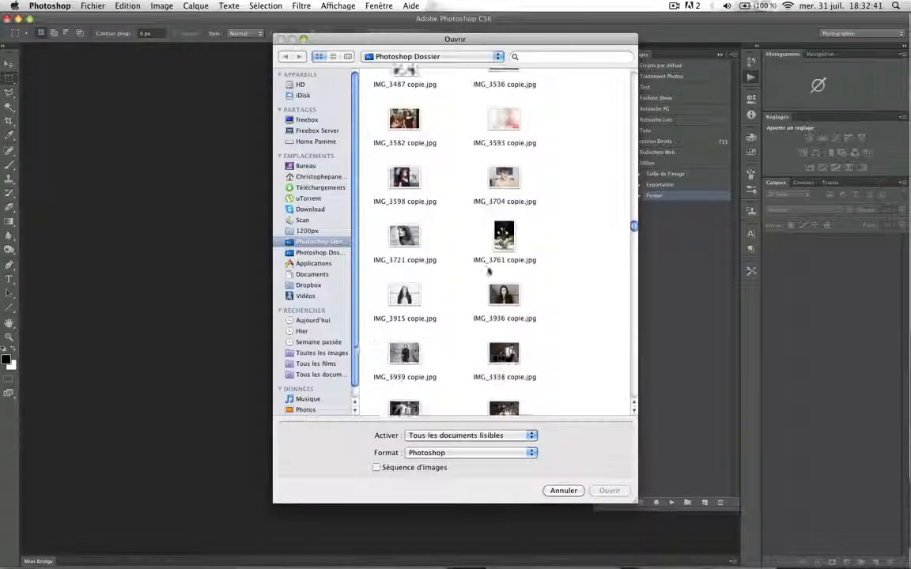
scroll(489, 271, "down", 15)
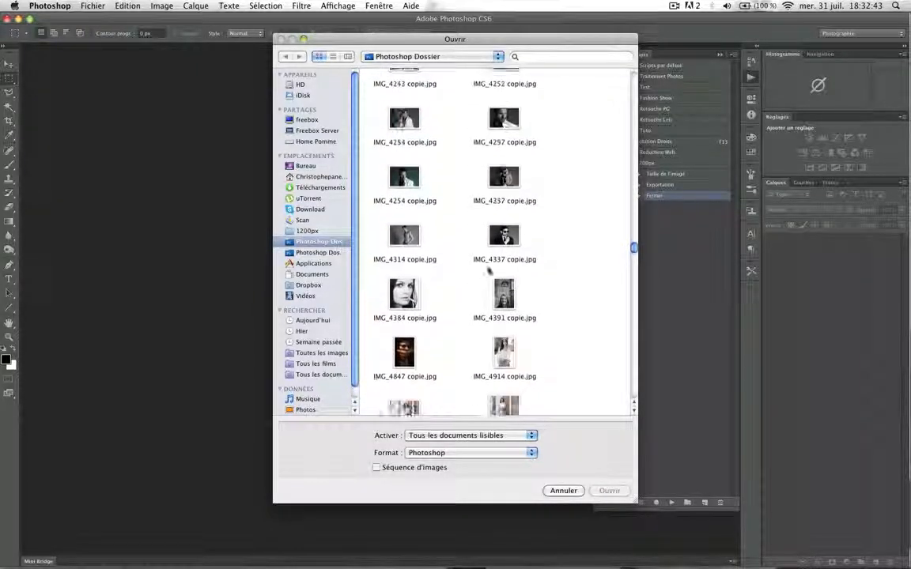
scroll(489, 272, "up", 10)
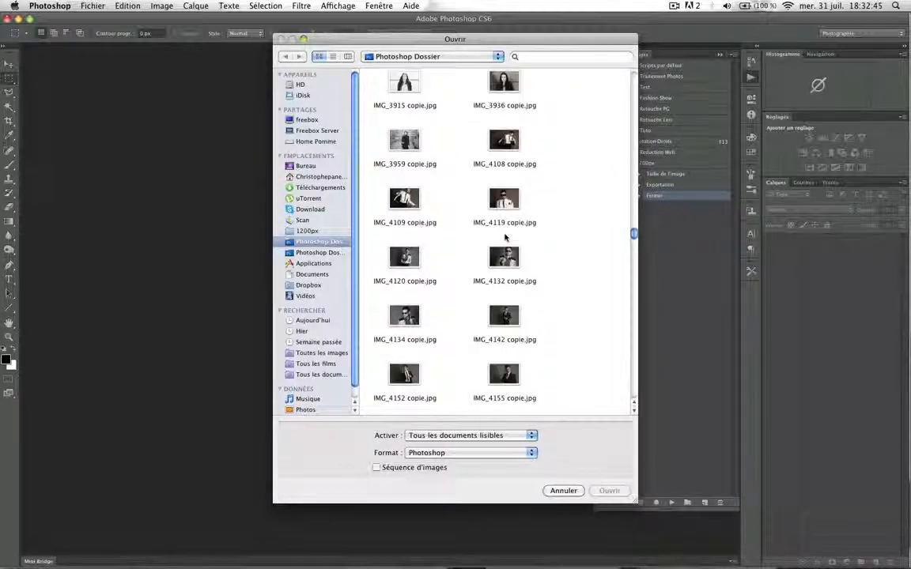
scroll(504, 239, "down", 2)
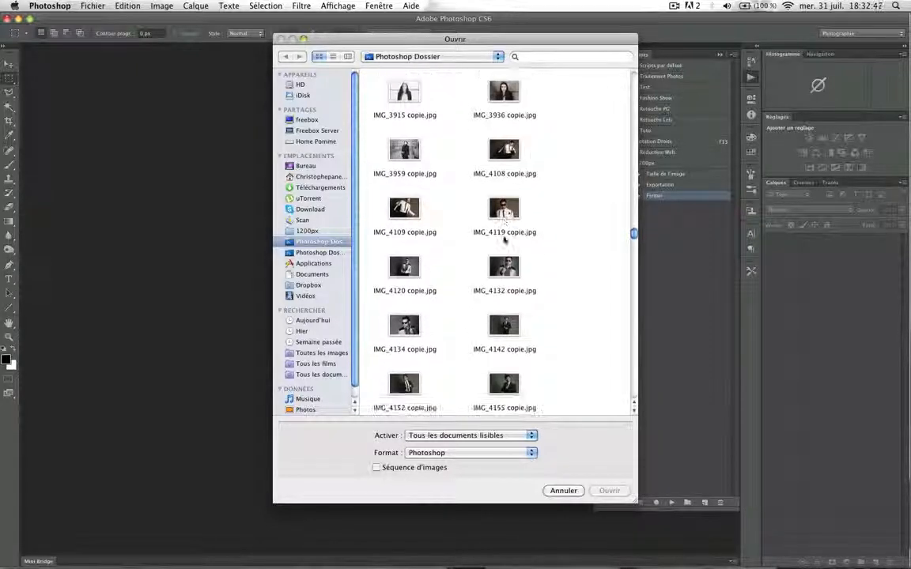
scroll(504, 247, "down", 10)
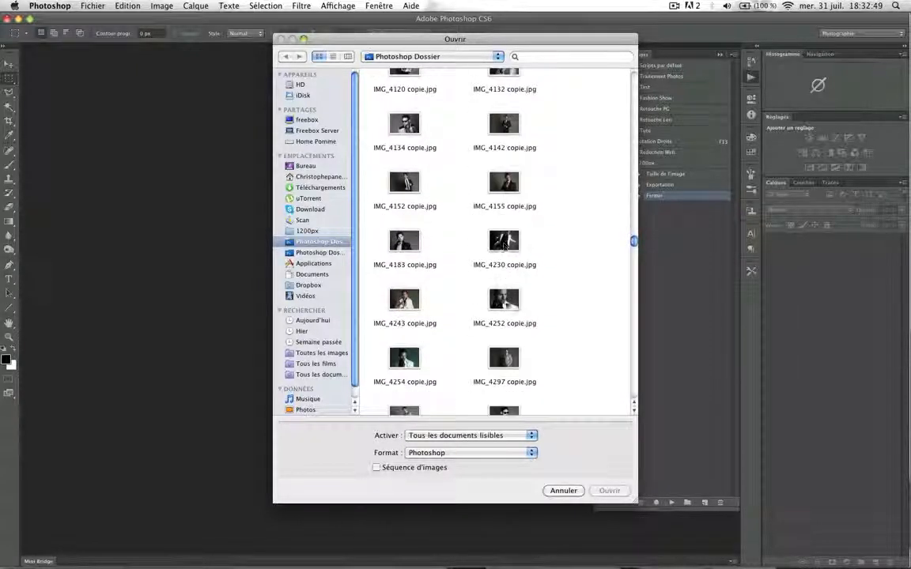
left_click(504, 299)
scroll(531, 305, "down", 2)
scroll(533, 305, "up", 1)
scroll(531, 303, "down", 3)
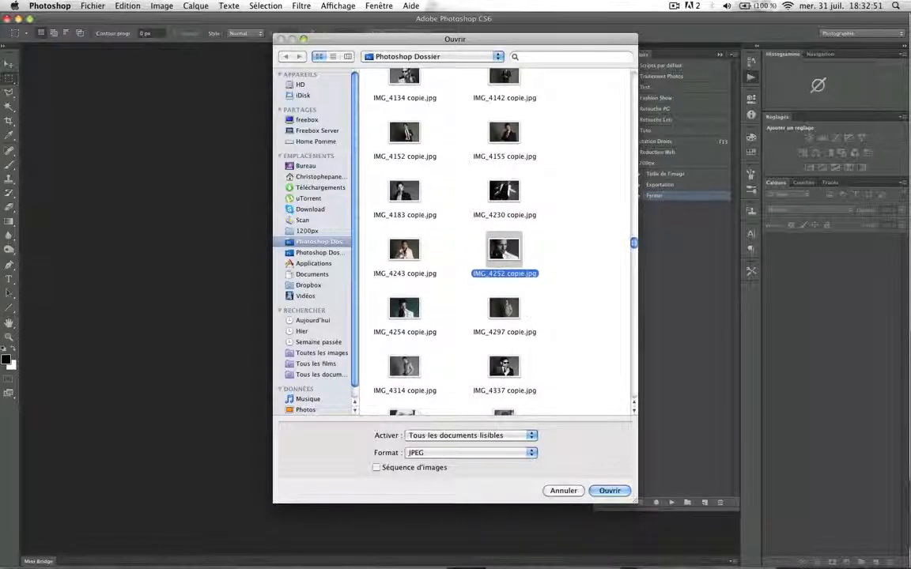
double_click(506, 248)
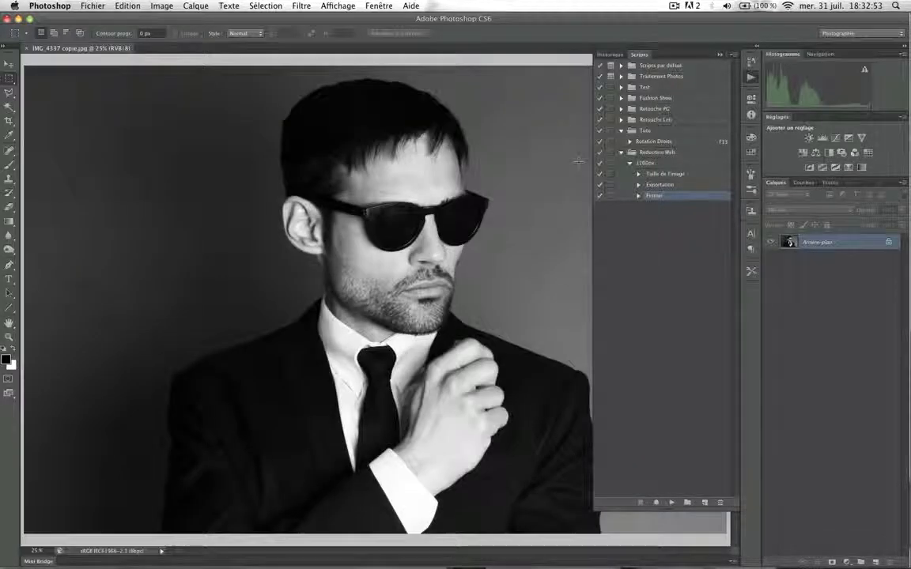
Step: Assign the function key F14 to the 1200px script, collapse it and run it on the open photo
left_click(648, 163)
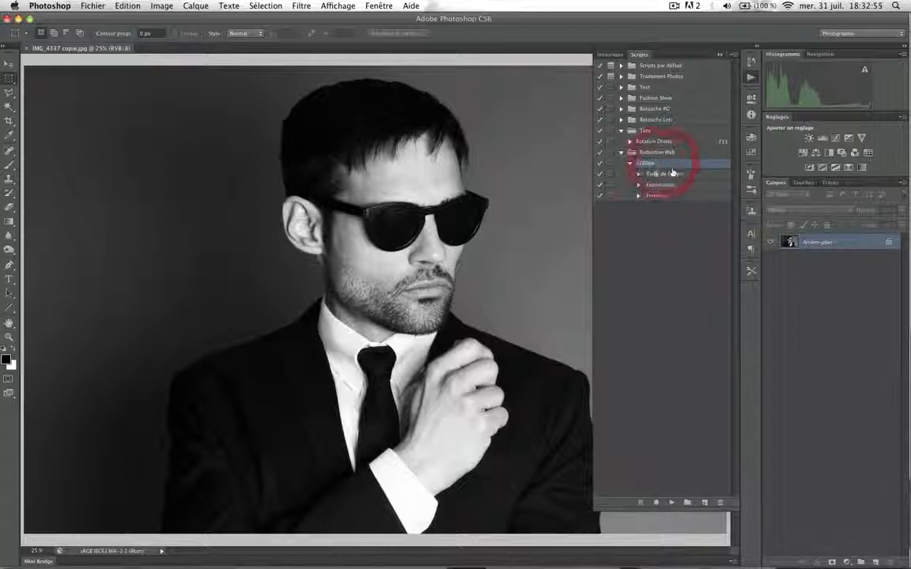
double_click(672, 167)
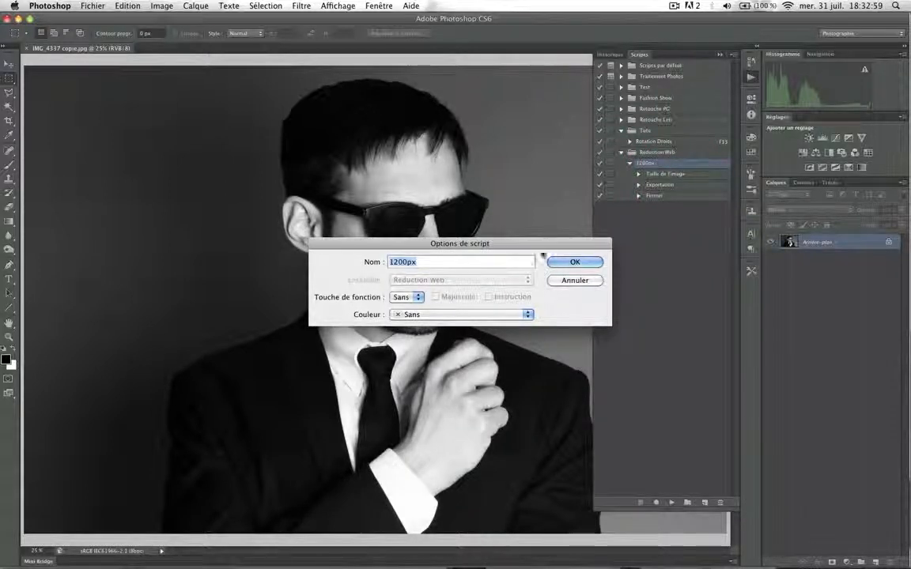
left_click(407, 297)
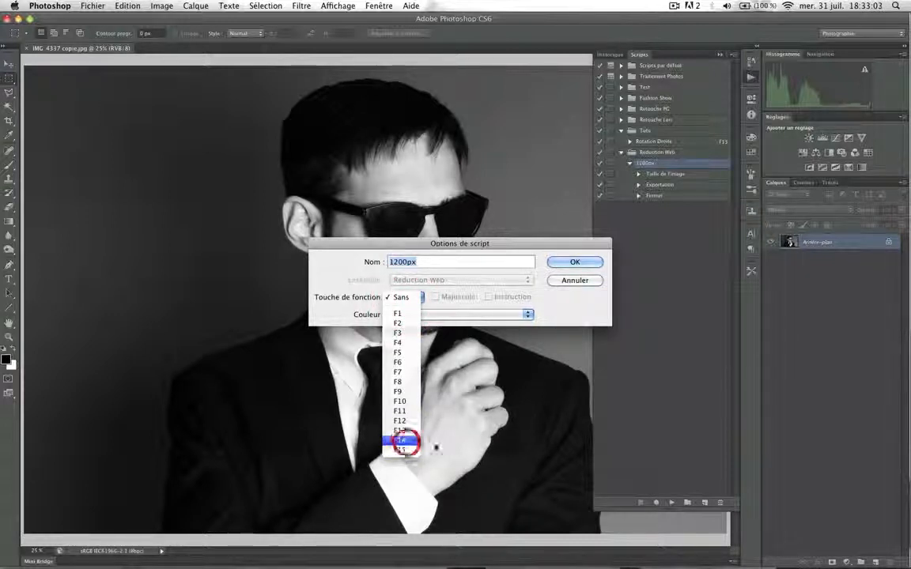
left_click(405, 440)
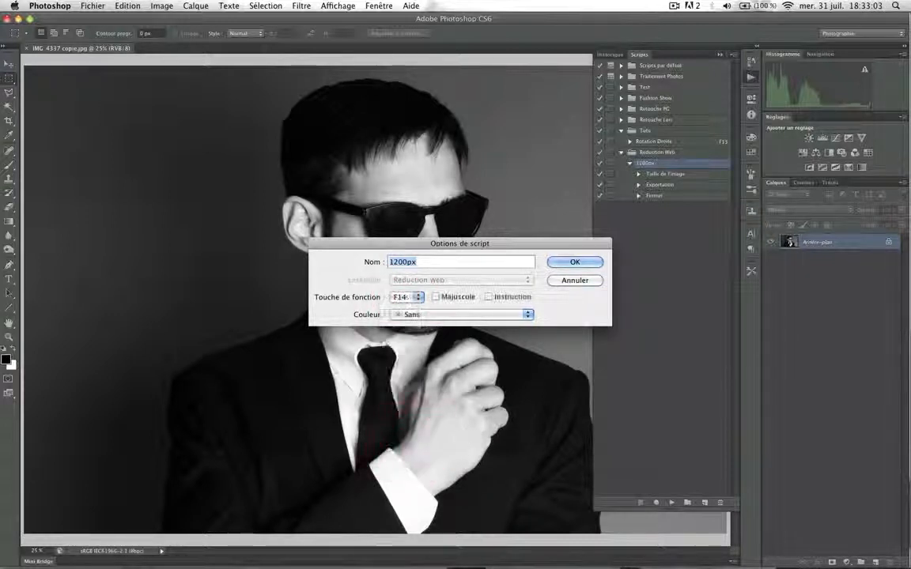
left_click(568, 261)
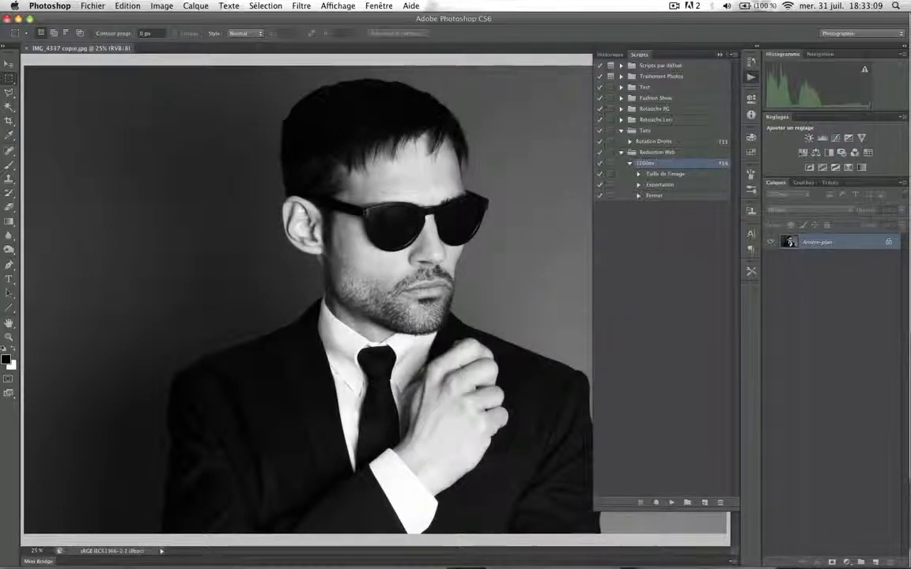
left_click(630, 163)
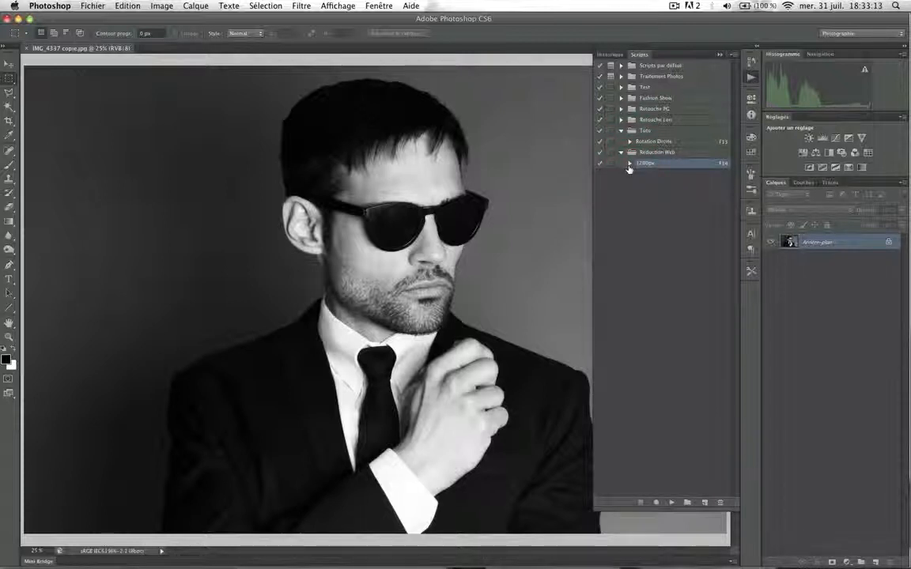
key("F14")
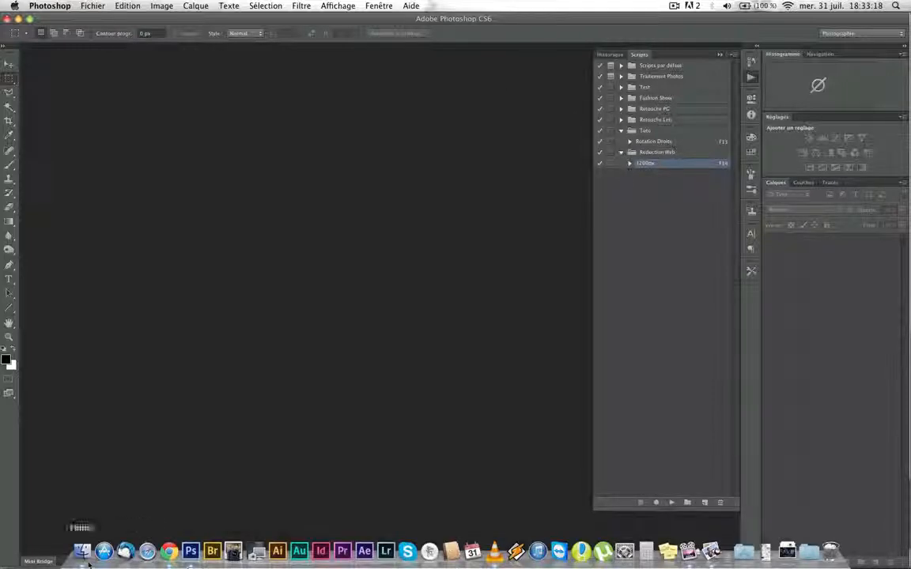
Step: Switch to Finder and preview the exported IMG_4337-copie.jpg and IMG_4142-copie.jpg in the desktop's Test folder, checking their dimensions
left_click(83, 550)
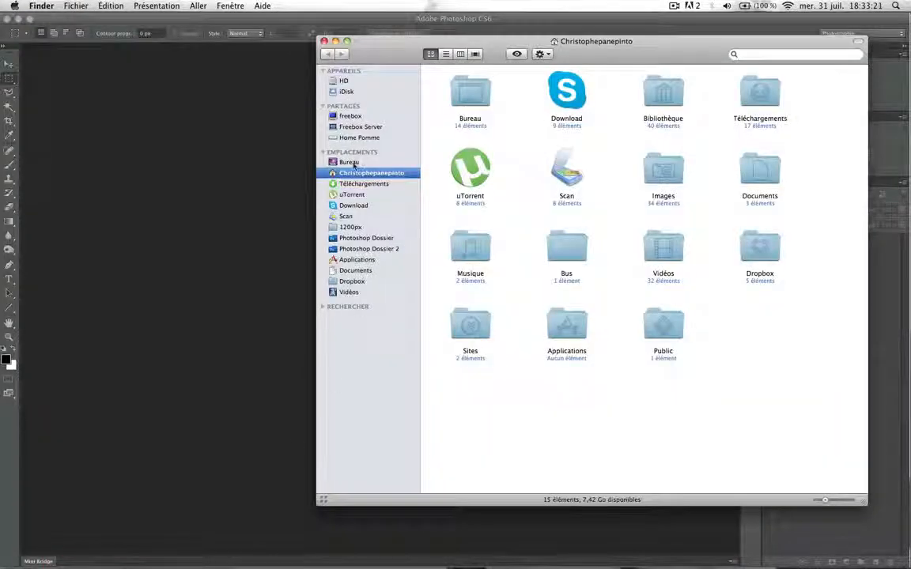
left_click(349, 162)
double_click(484, 90)
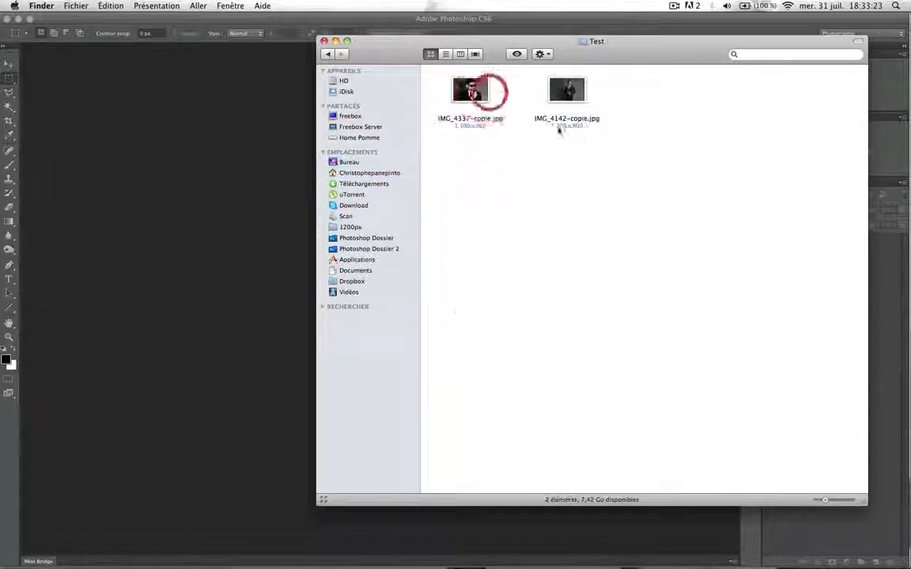
left_click(484, 92)
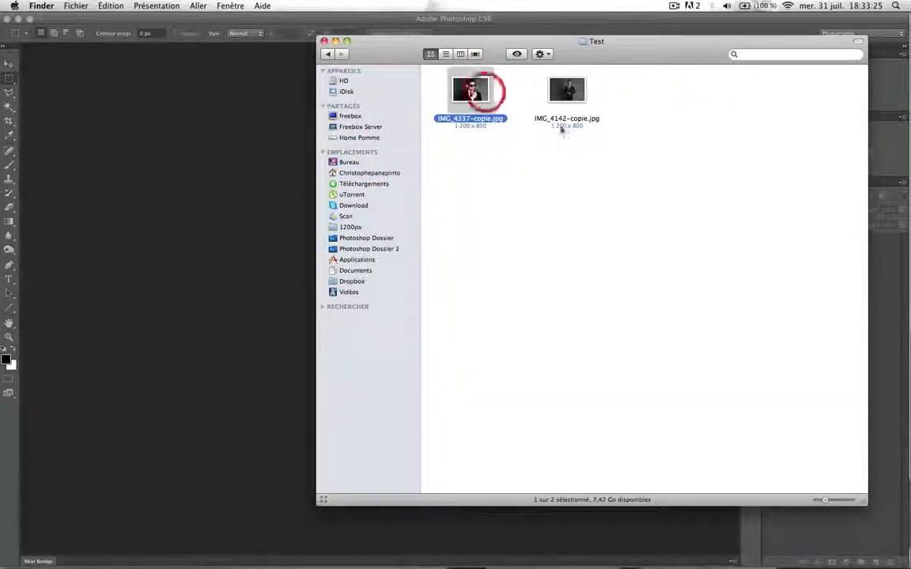
key("space")
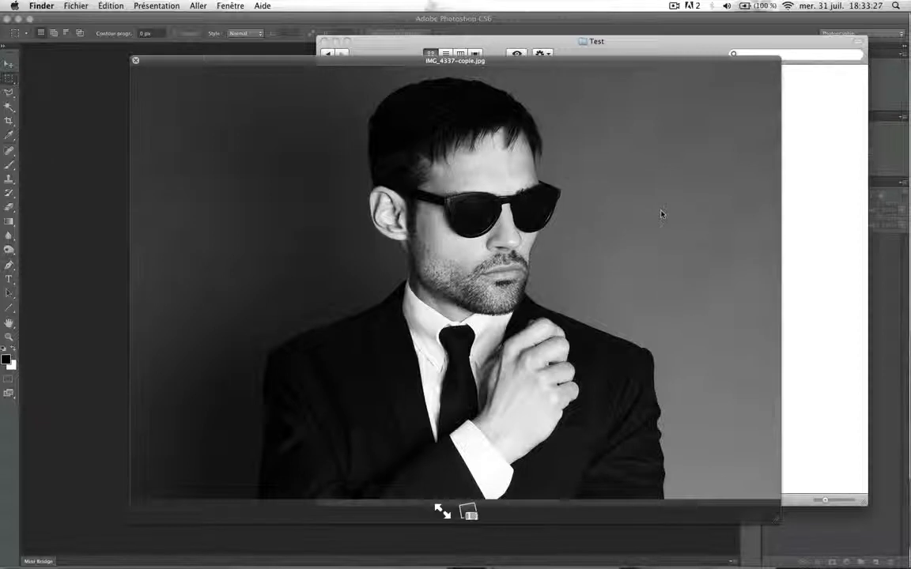
key("Right")
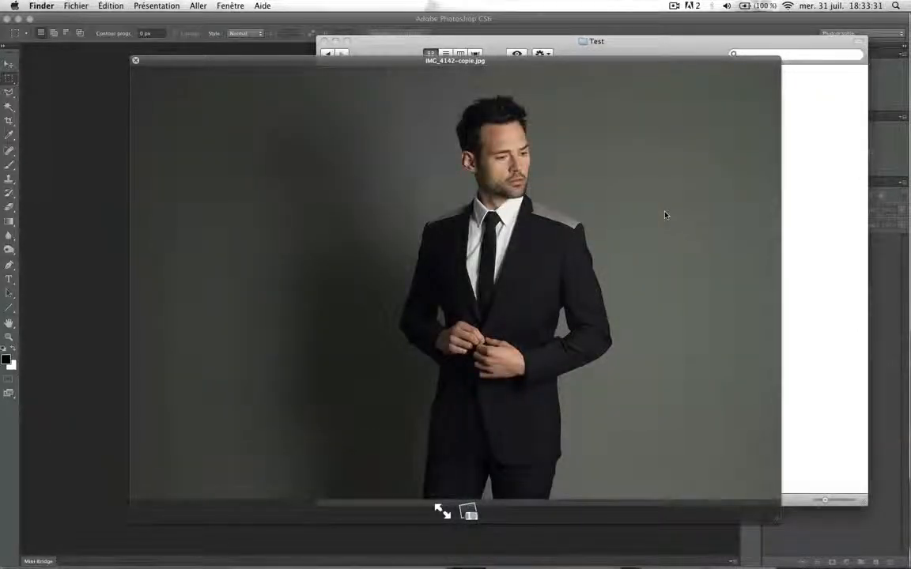
key("Left")
key("space")
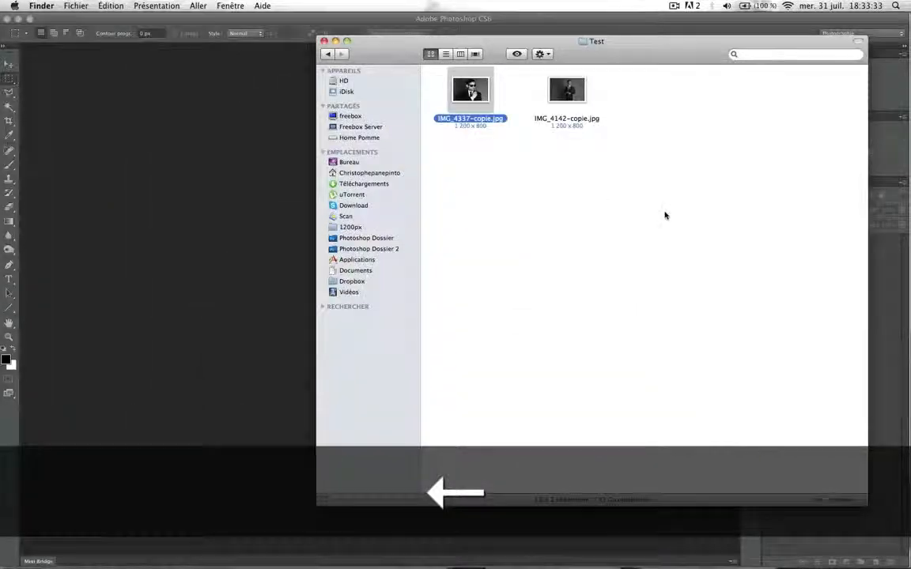
left_click(668, 118)
left_click(468, 99)
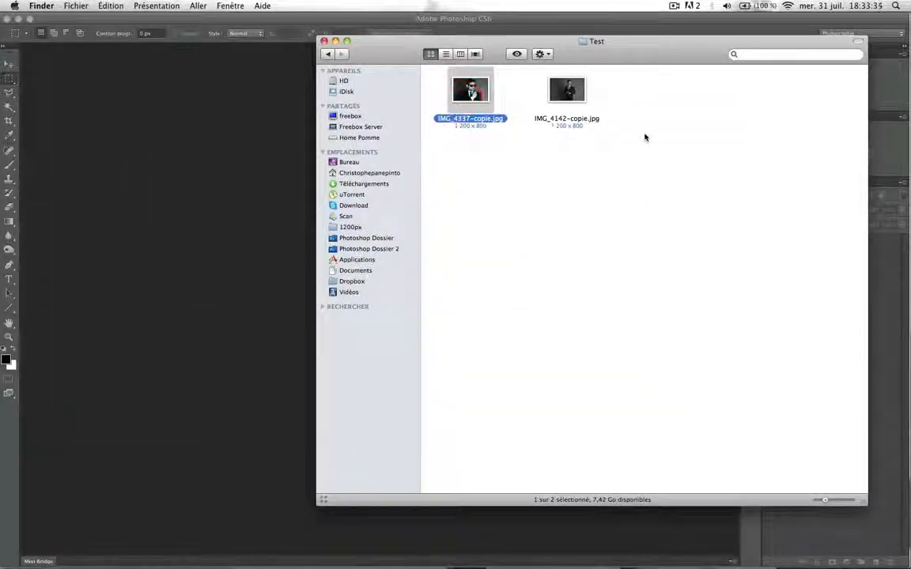
Step: Examine the file information of IMG_4337-copie.jpg and IMG_4142-copie.jpg in the Test folder for their sizes and dimensions, closing each info window
key("super+i")
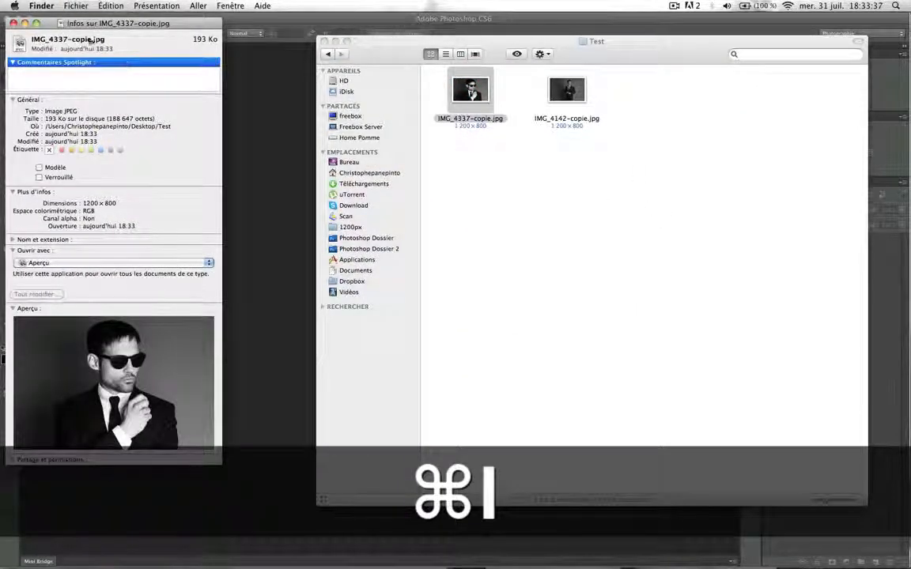
left_click(13, 23)
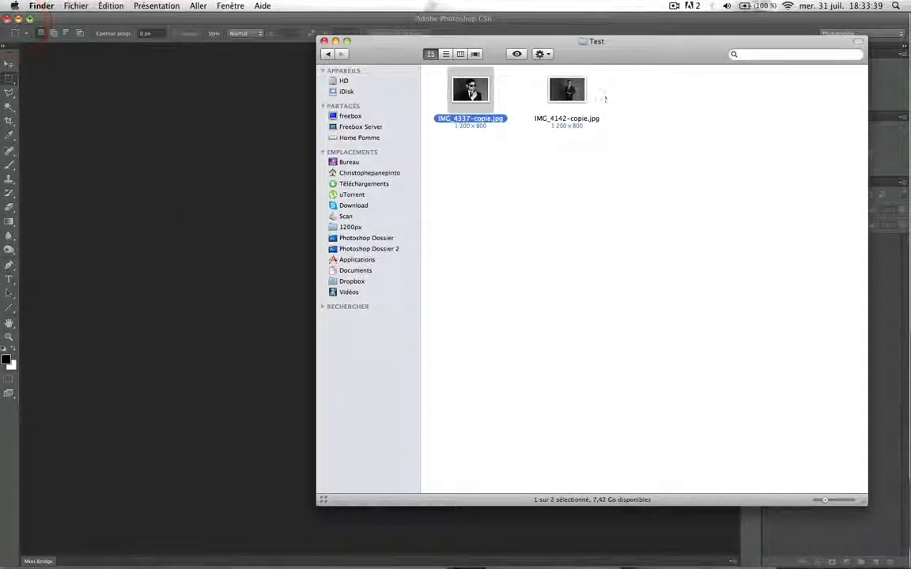
left_click(573, 92)
key("super+i")
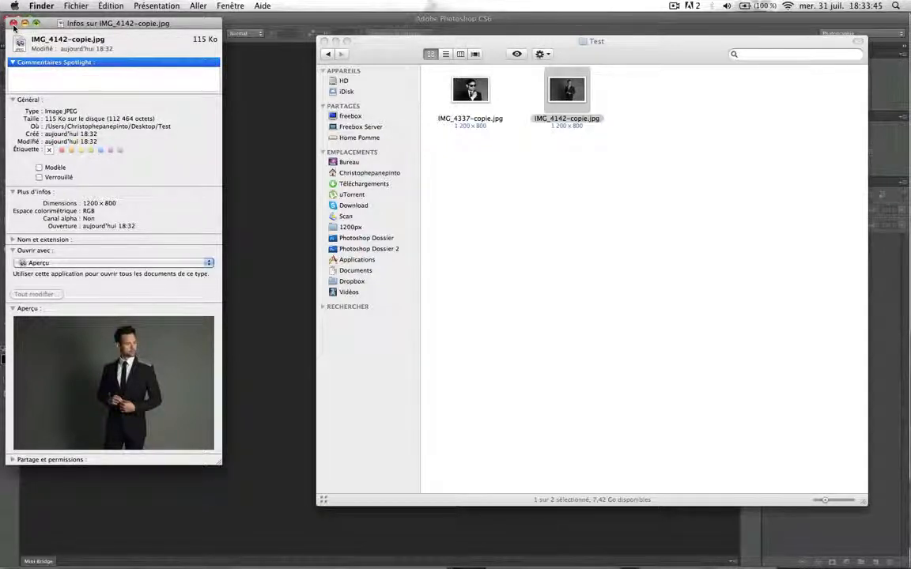
left_click(12, 25)
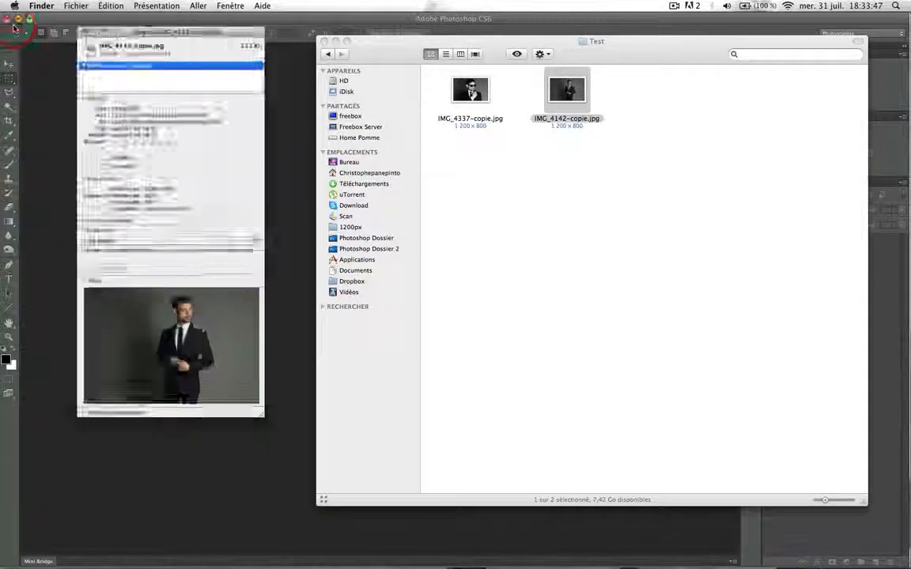
left_click(532, 174)
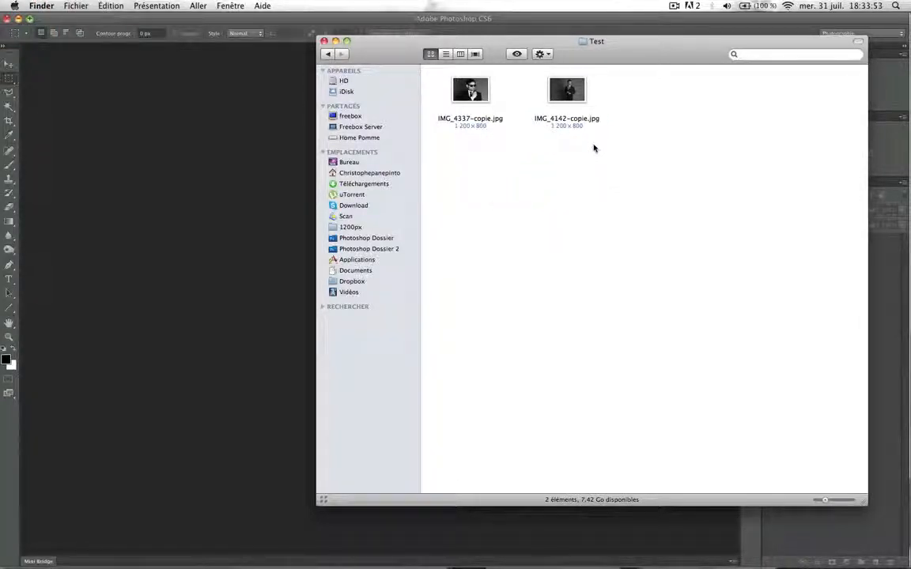
Step: Switch back to Photoshop and return to the 1200px script in the Reduction Web set
left_click(254, 122)
left_click_drag(648, 161, 650, 171)
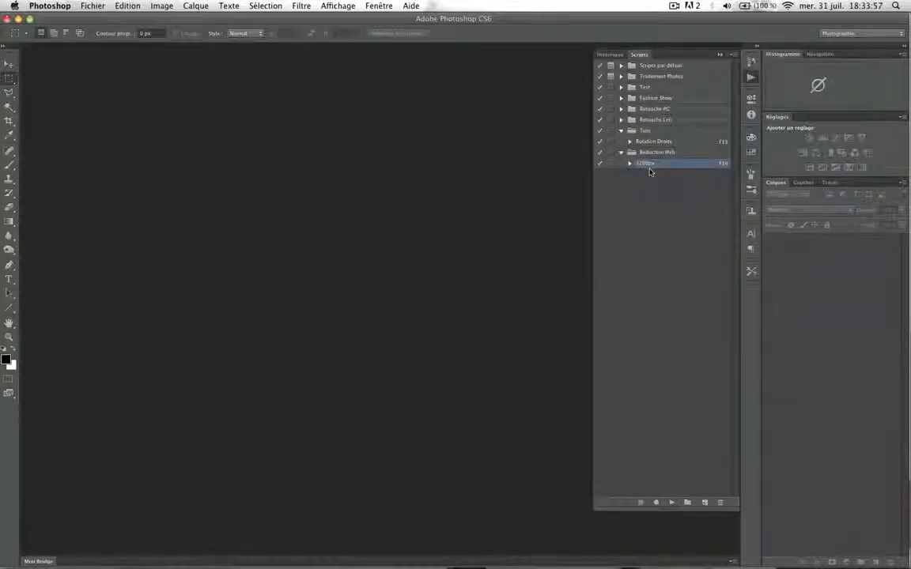